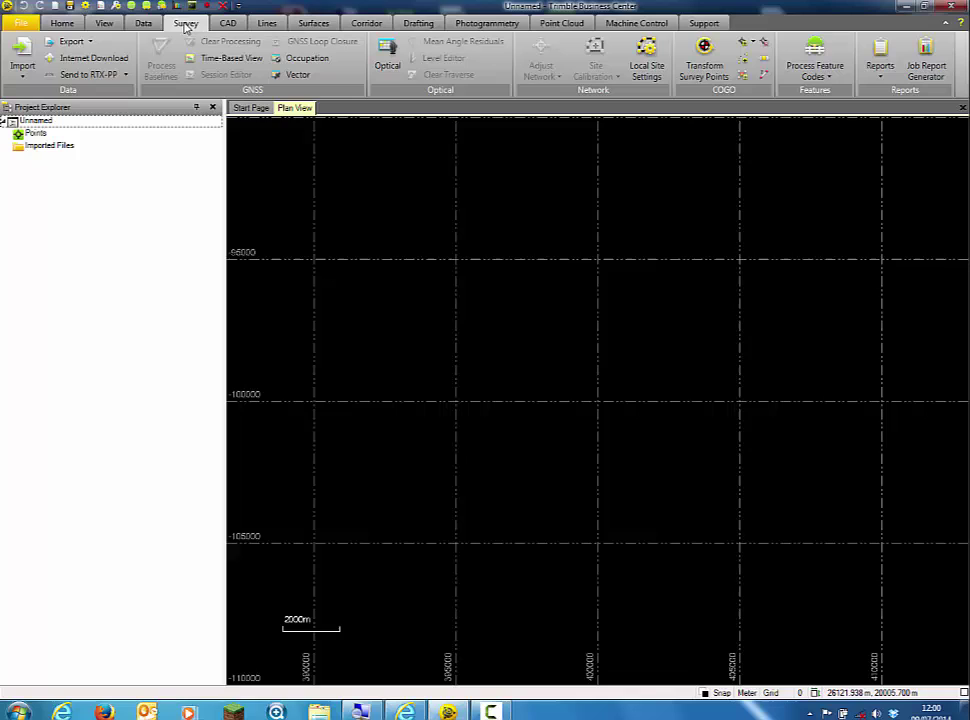
Open the Internet Download pane and its Internet Download Configuration provider list
click(87, 60)
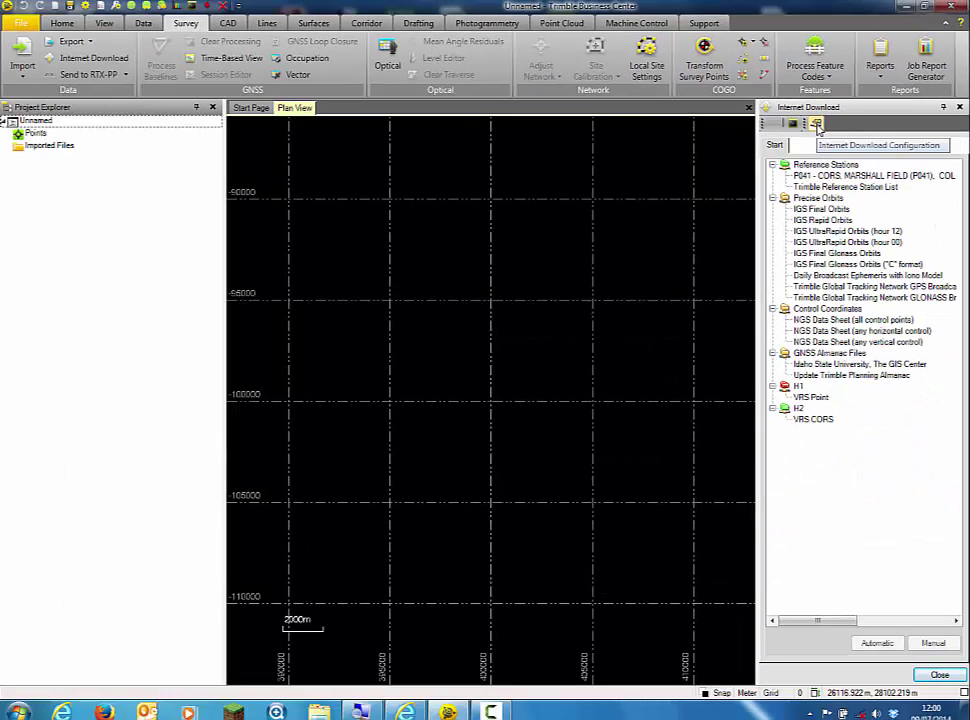
click(817, 124)
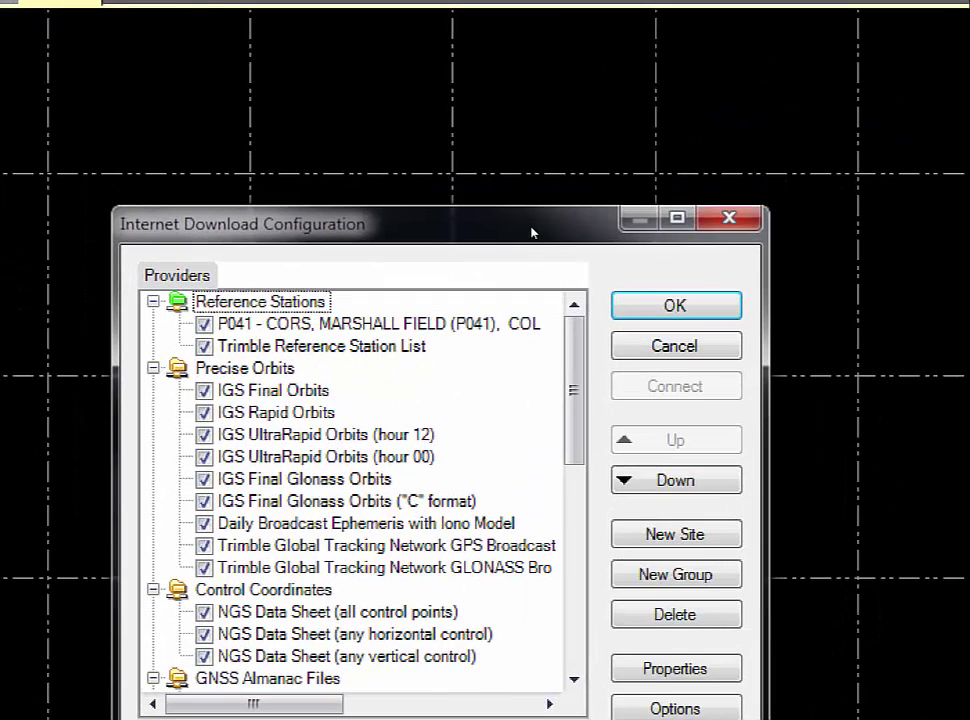
drag(531, 232, 555, 170)
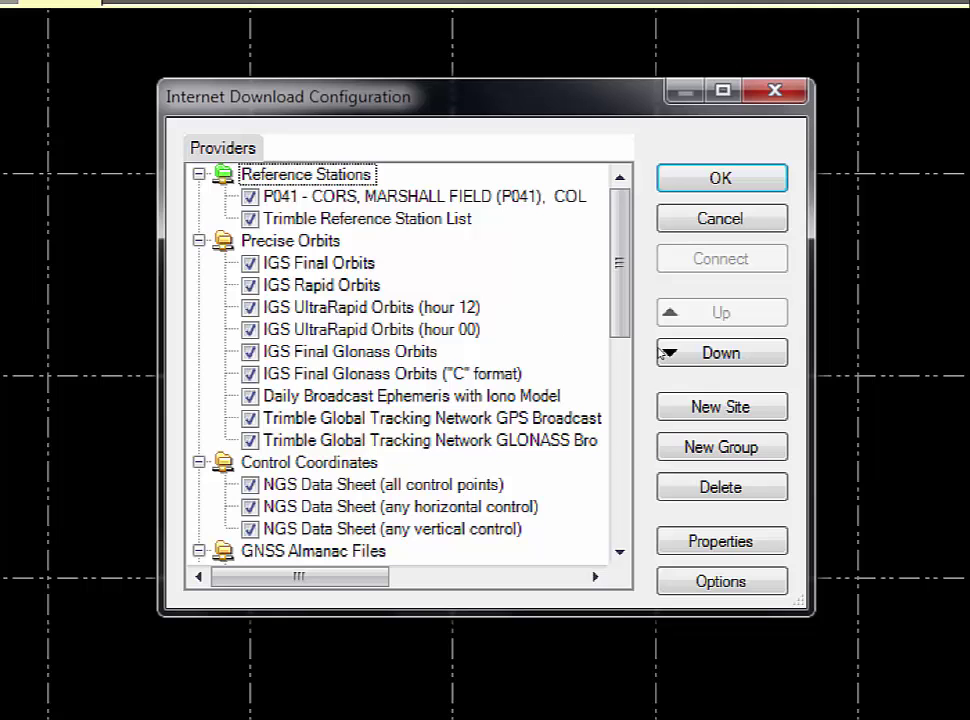
Create a group 'VRS Base Point Download' of type Virtual Reference Station Download
key(Return)
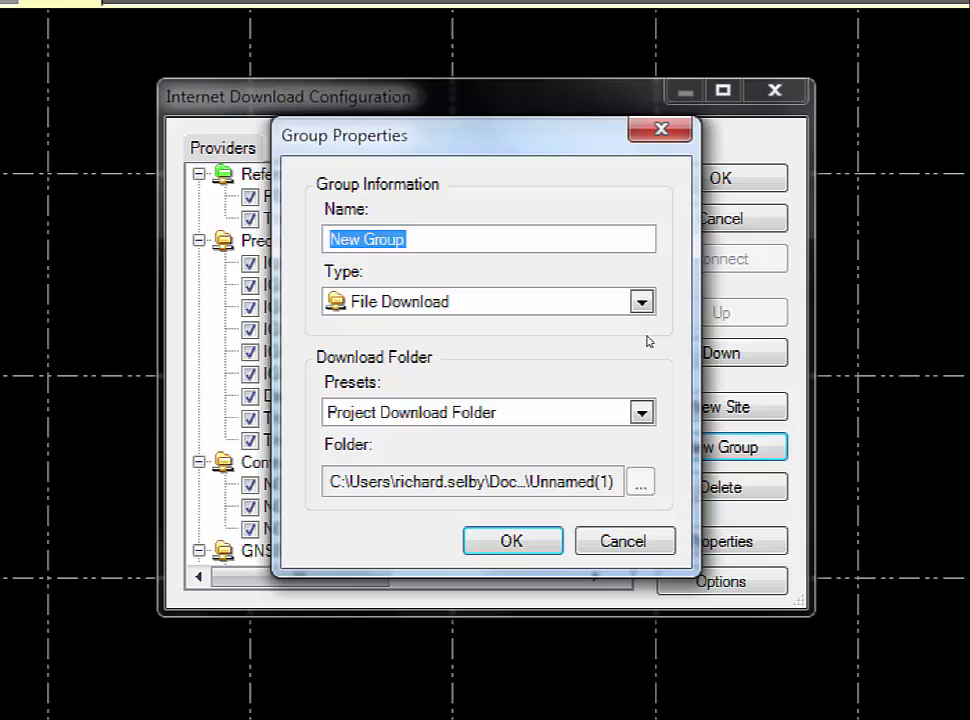
text(VRS Base Point Don)
key(BackSpace)
text(wnload)
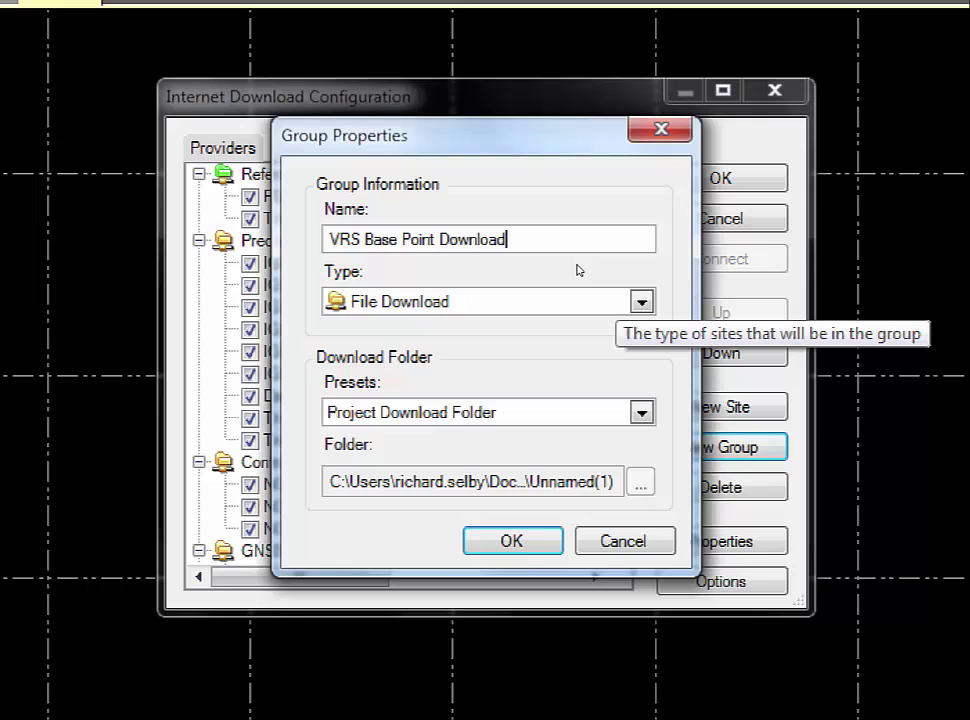
key(Tab)
key(alt+Down)
key(Up)
key(Up)
key(Down)
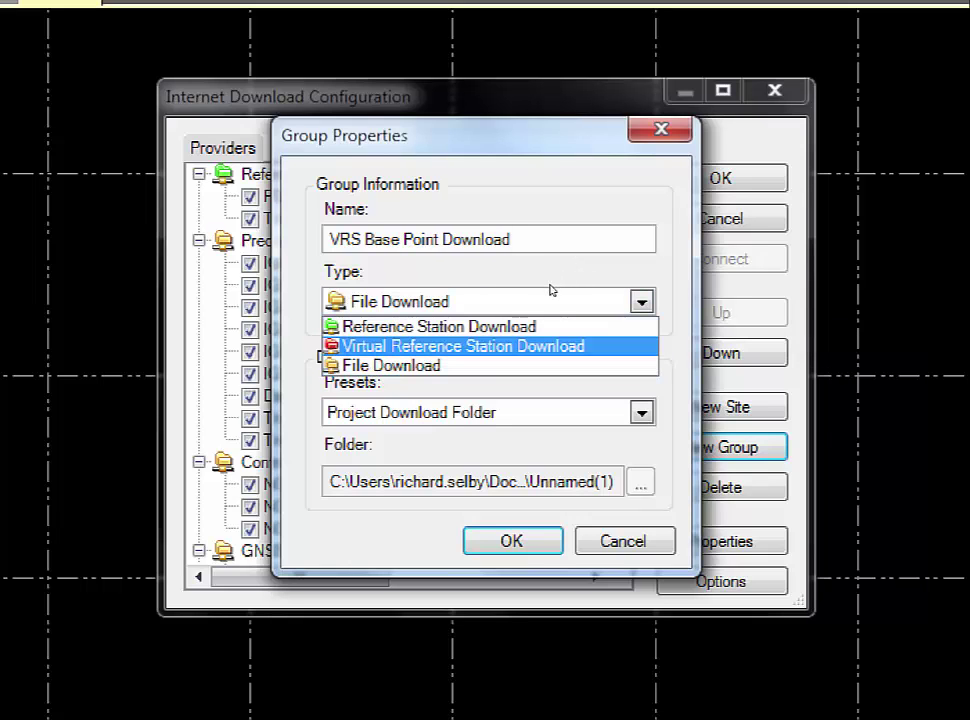
key(Return)
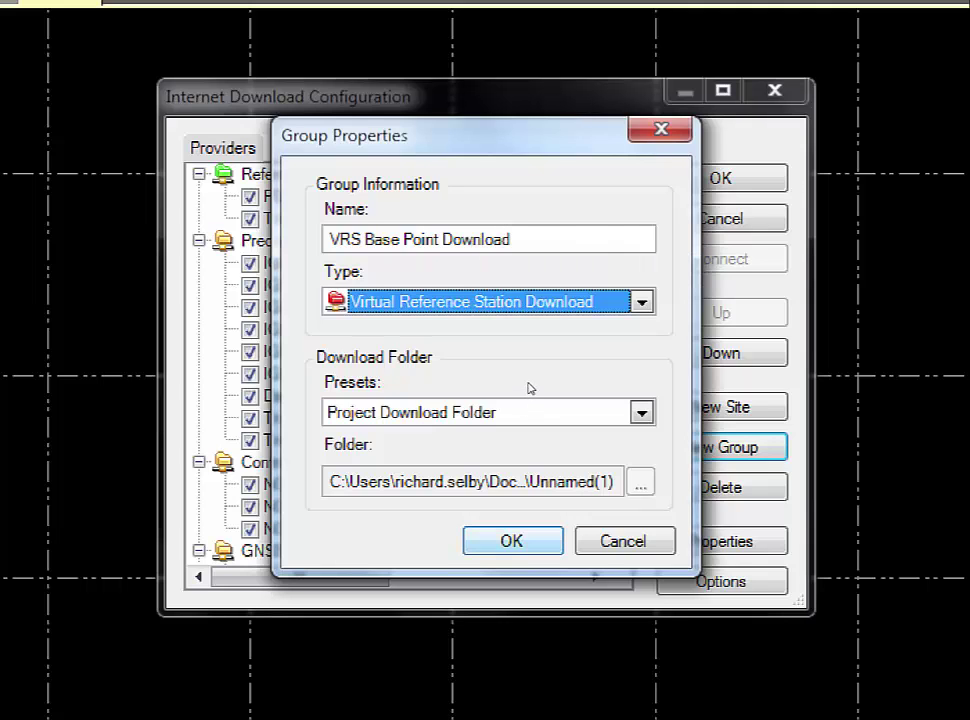
key(Return)
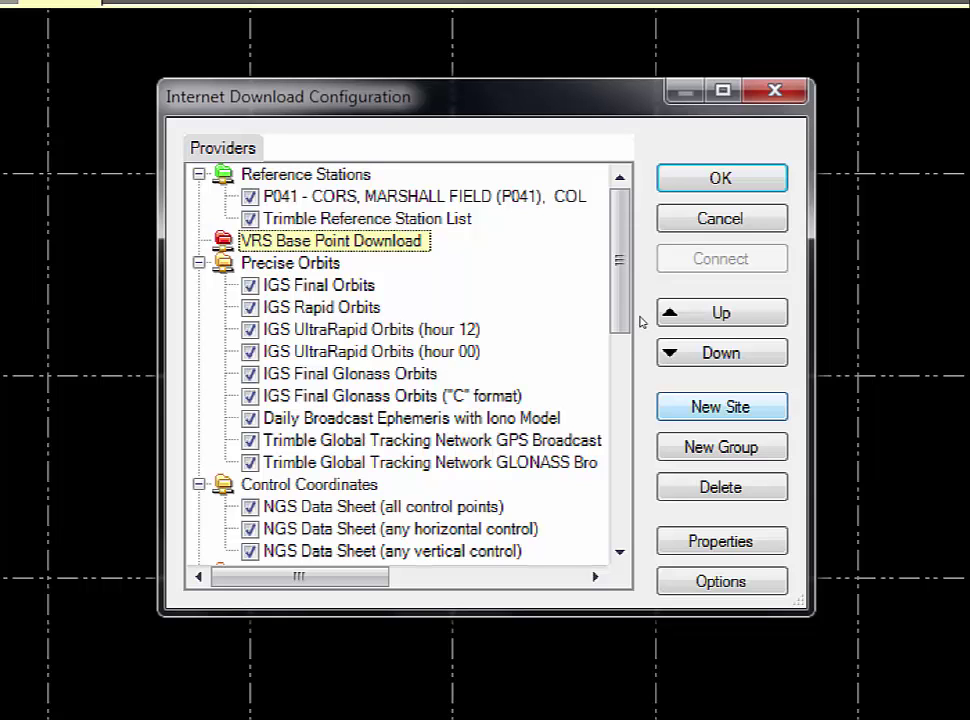
key(Return)
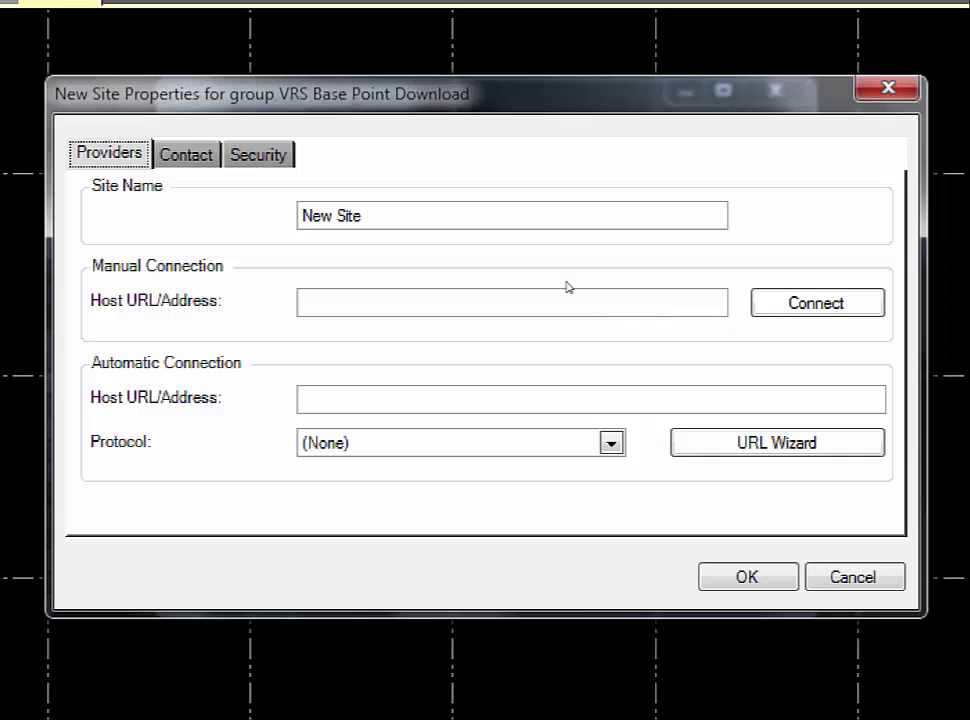
drag(459, 216, 300, 217)
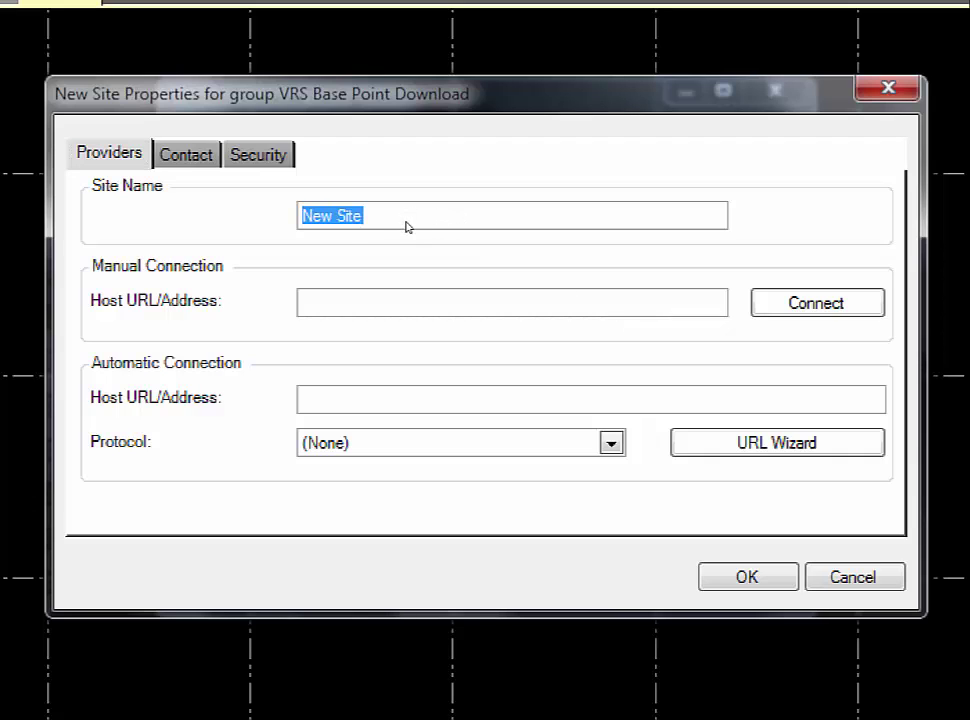
text(VRS D)
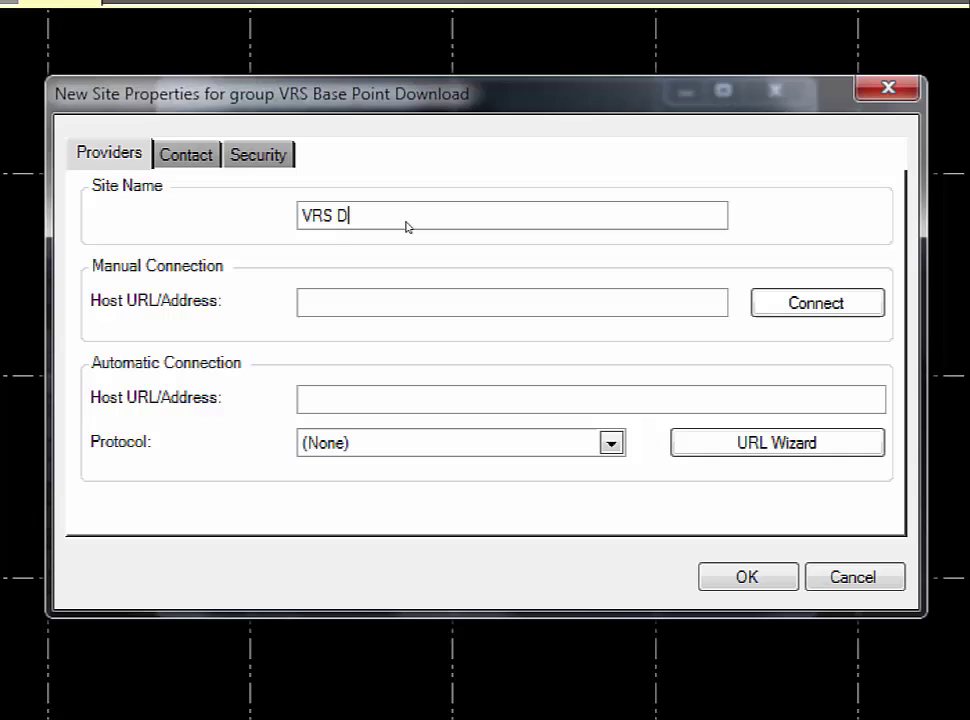
text(ata Server)
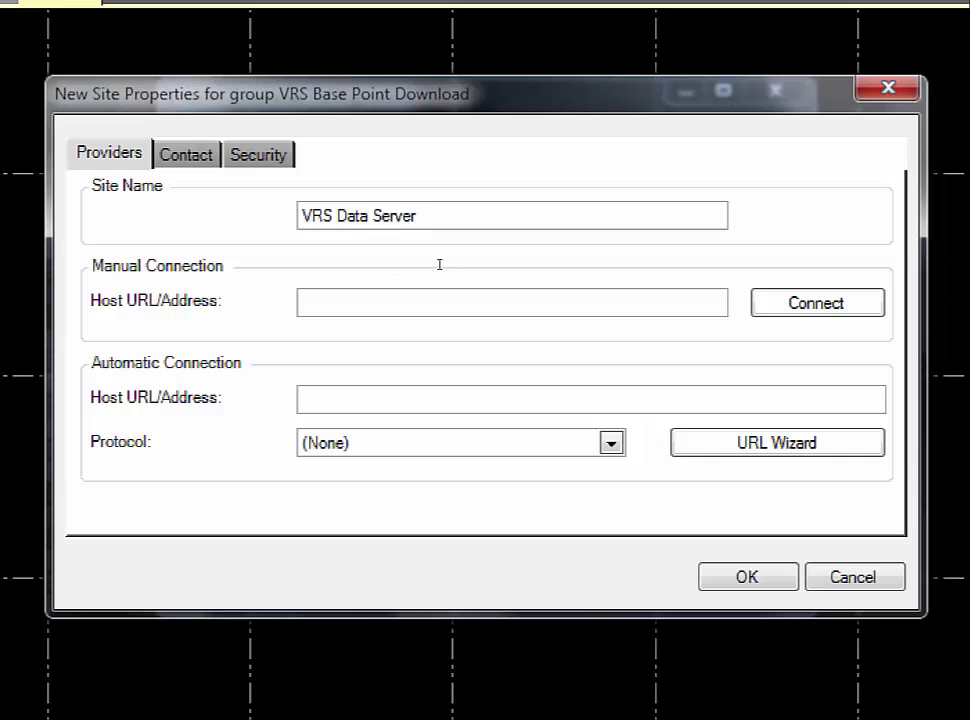
key(Tab)
text(http://)
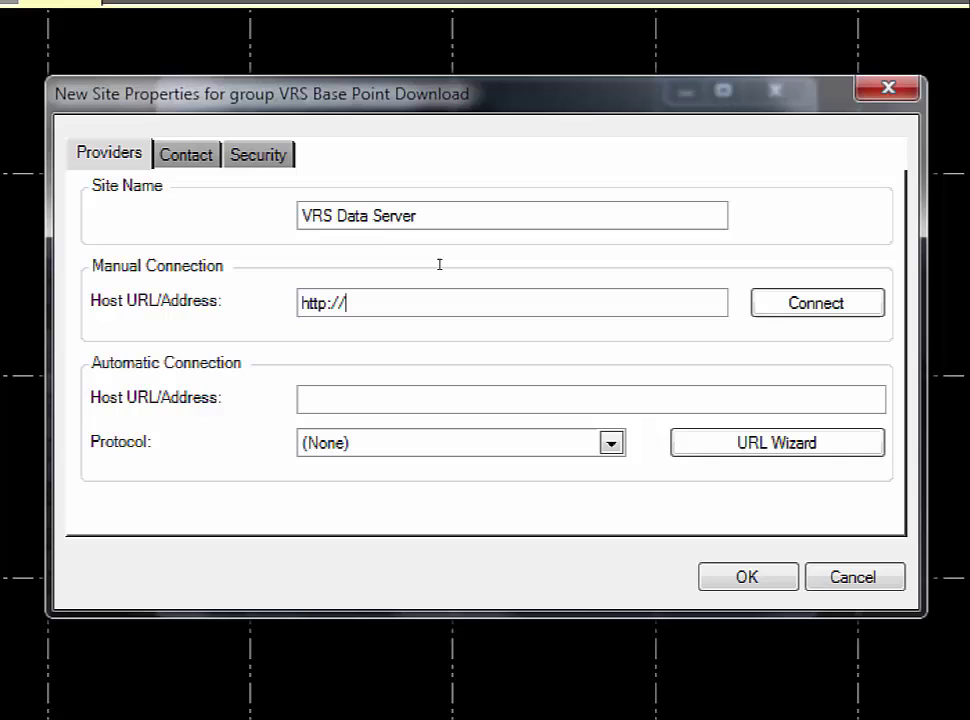
text(www.vrsnow.)
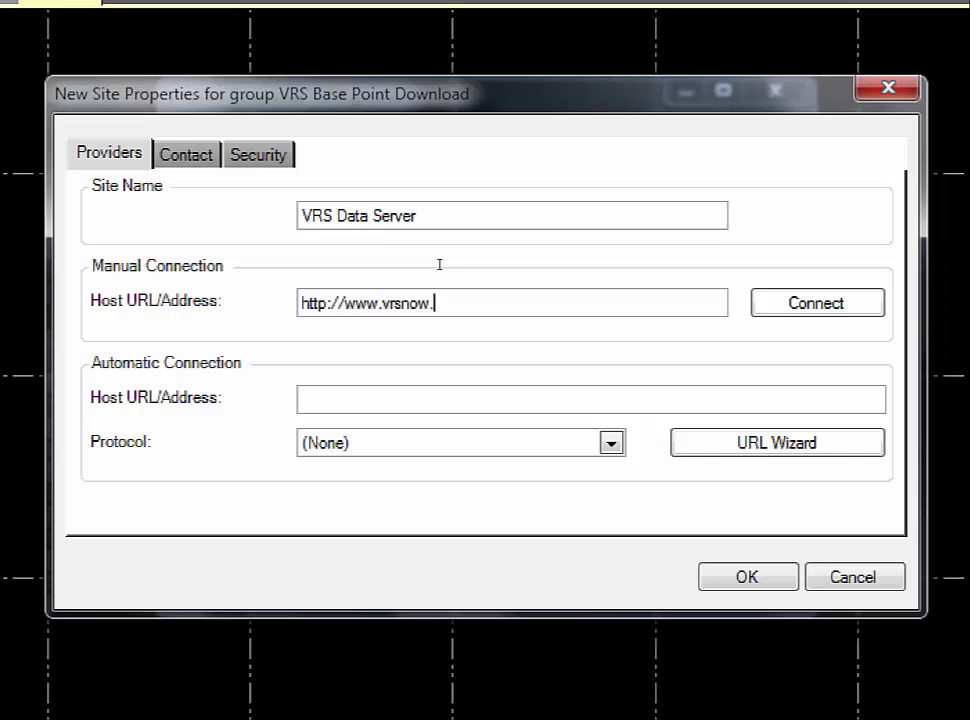
text(de)
key(shift+Left)
key(shift+Left)
key(shift+Left)
key(shift+Left)
key(shift+Left)
key(shift+Left)
key(shift+Left)
key(shift+Left)
key(shift+Left)
key(shift+Left)
key(shift+Left)
key(shift+Left)
key(shift+Left)
key(shift+Left)
key(shift+Left)
key(shift+Left)
key(shift+Left)
key(shift+Left)
key(shift+Left)
key(shift+Left)
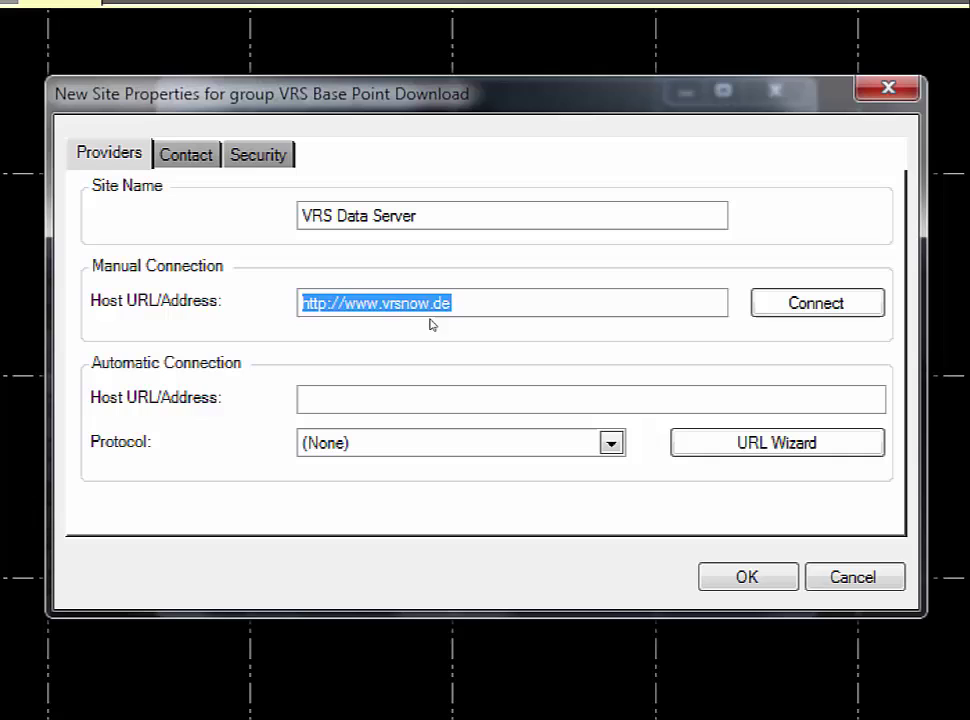
key(ctrl+c)
key(Tab)
key(Tab)
key(ctrl+v)
text(:22)
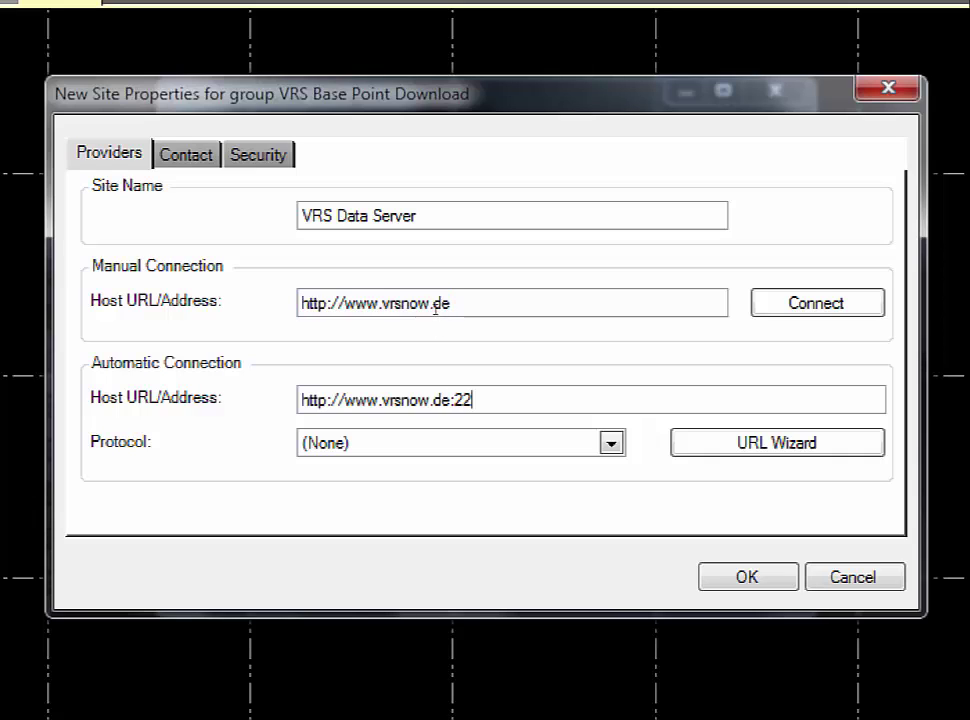
key(BackSpace)
text(120)
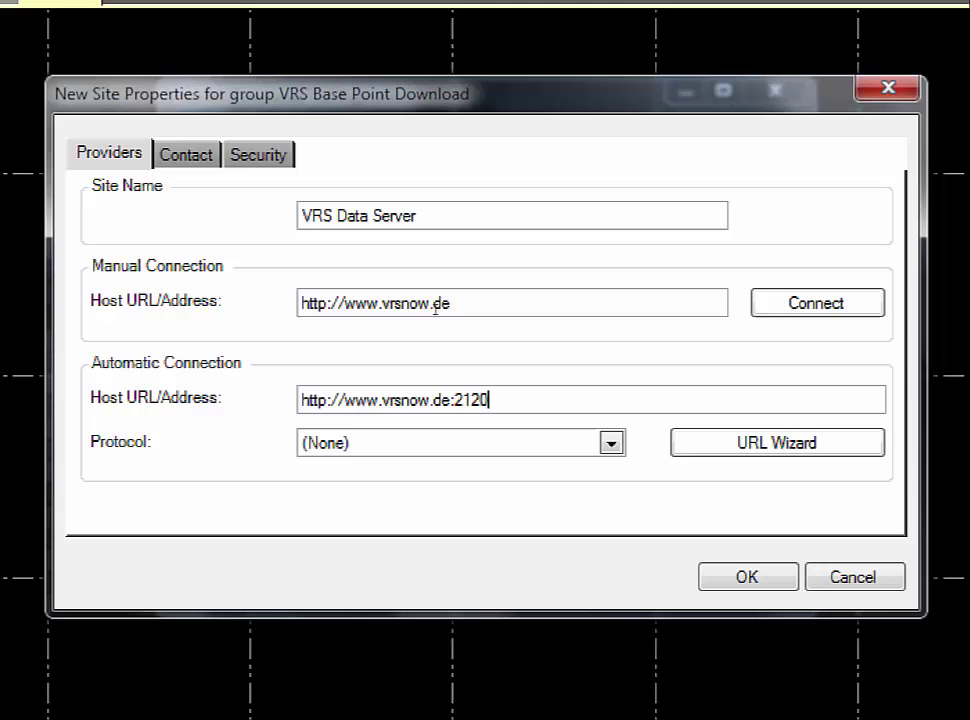
Choose iGate as the site's connection protocol
key(Tab)
key(alt+Down)
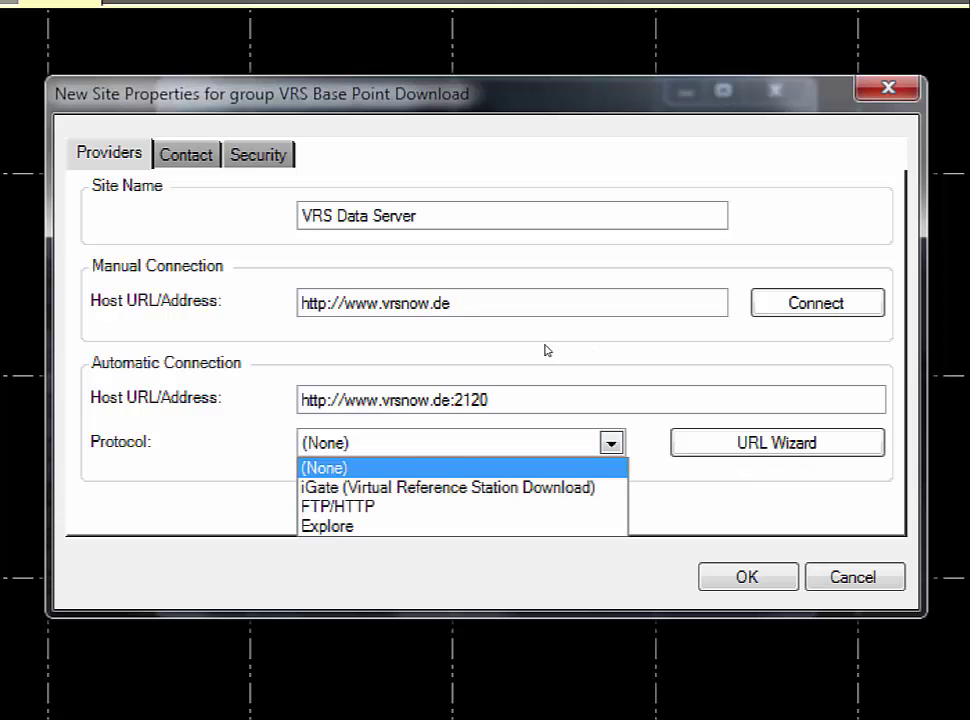
key(Down)
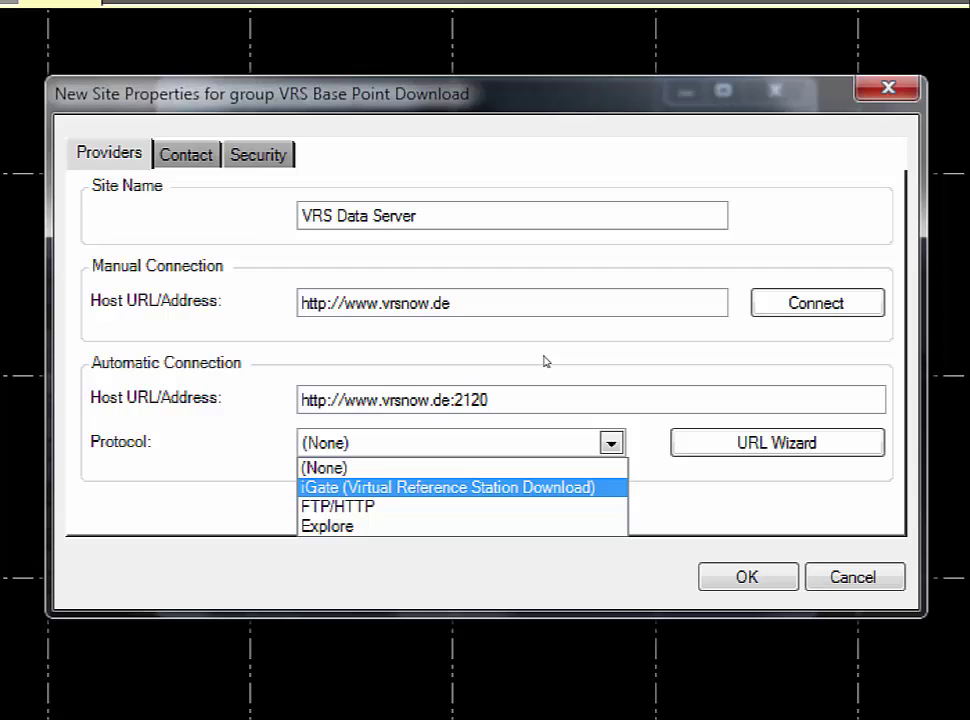
key(Return)
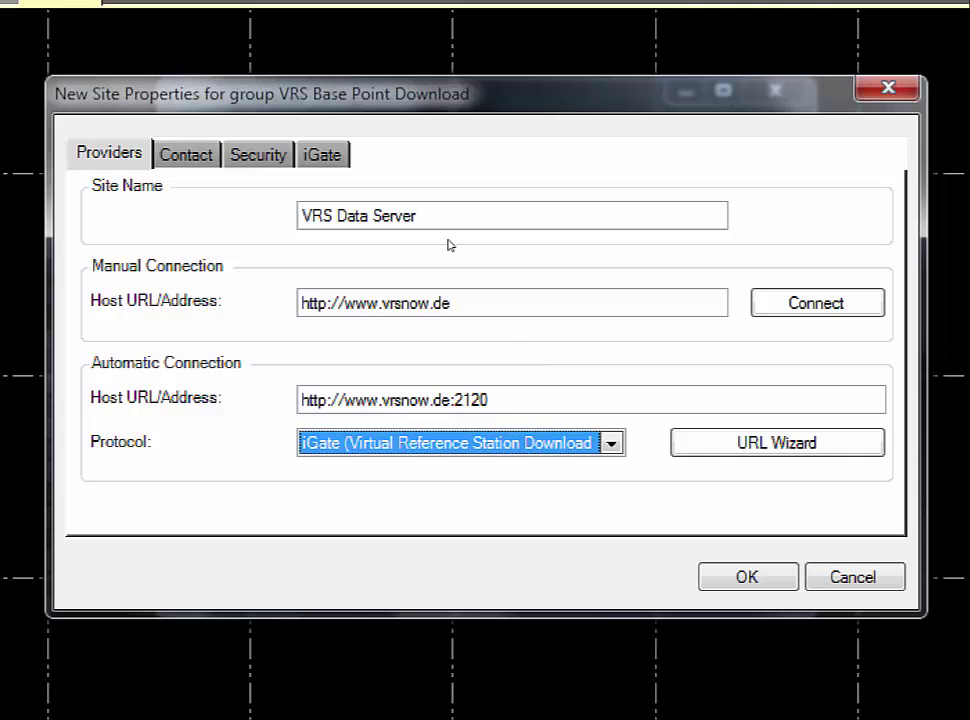
Set the site to Restricted access and enter the provider's user name and password
key(ctrl+Tab)
key(ctrl+Tab)
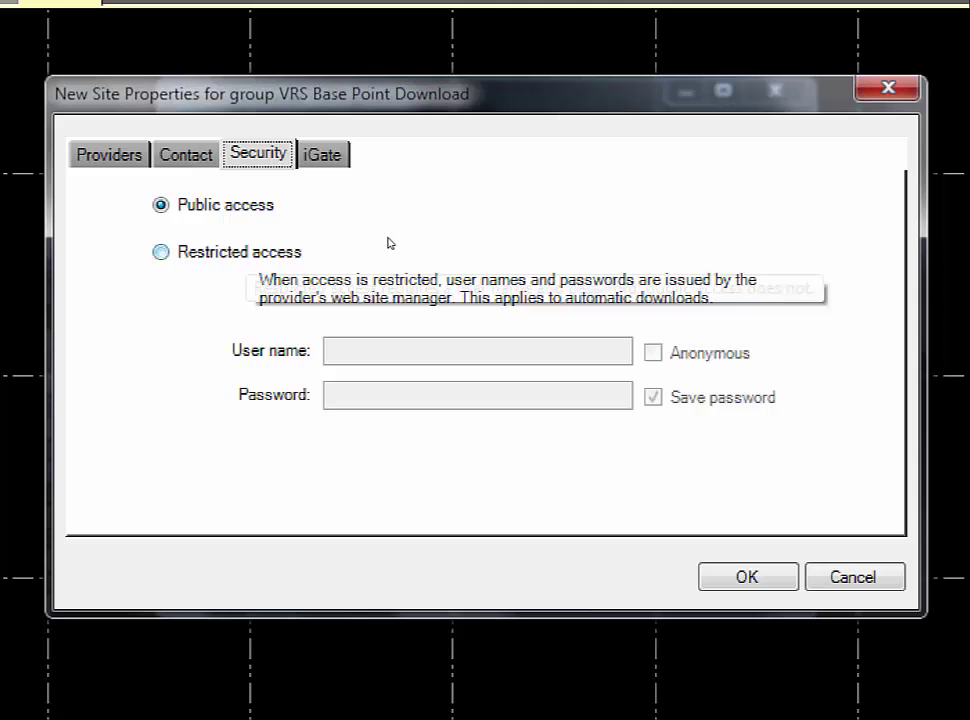
click(391, 244)
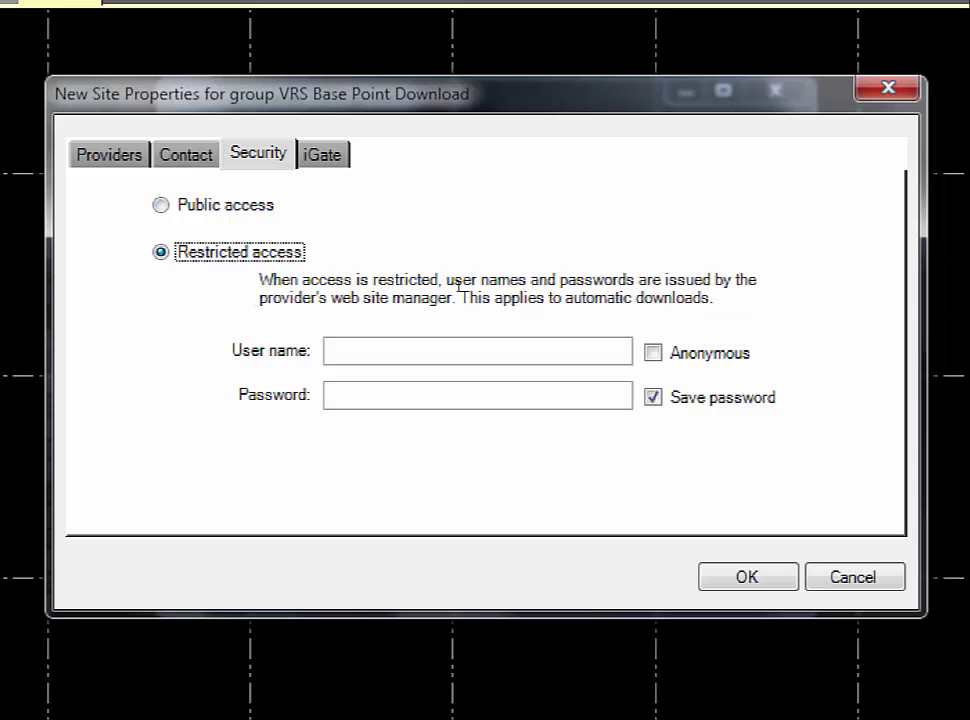
key(Tab)
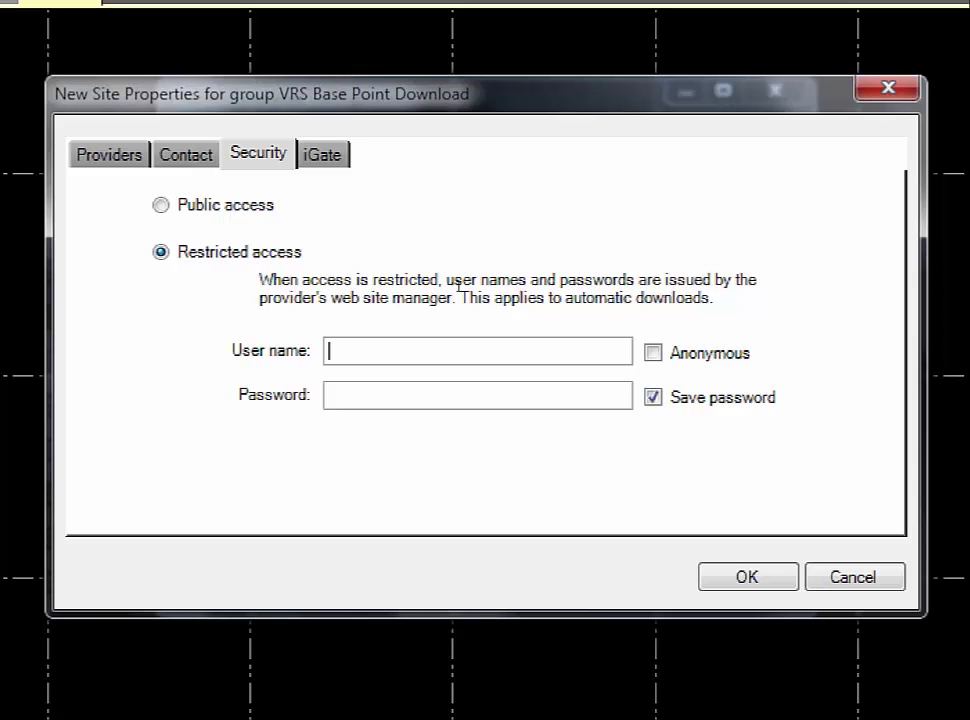
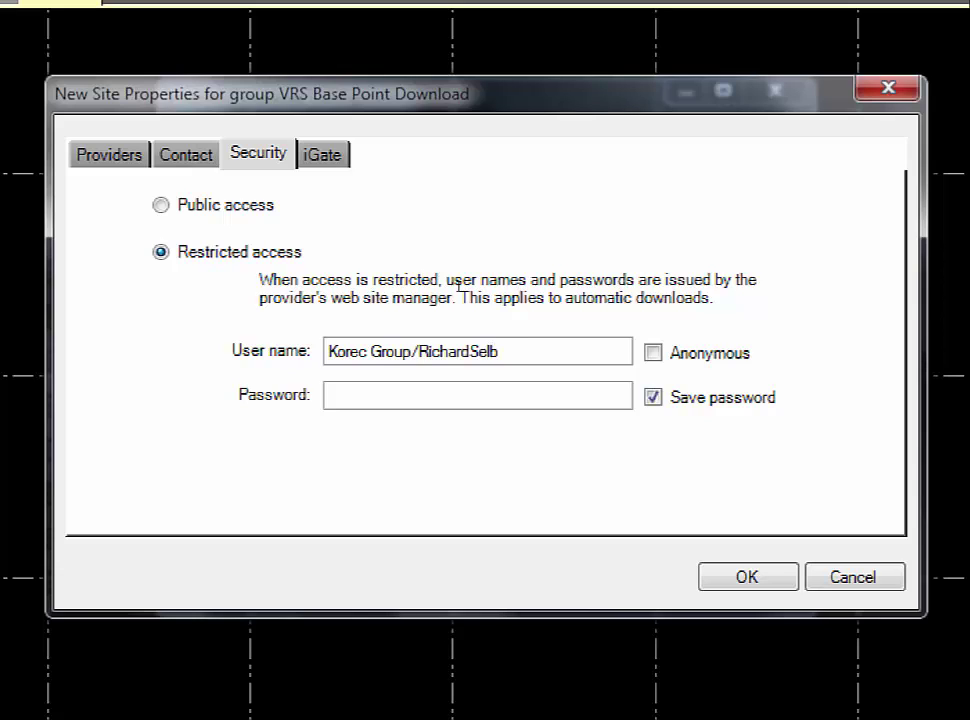
key(Tab)
text(•••••)
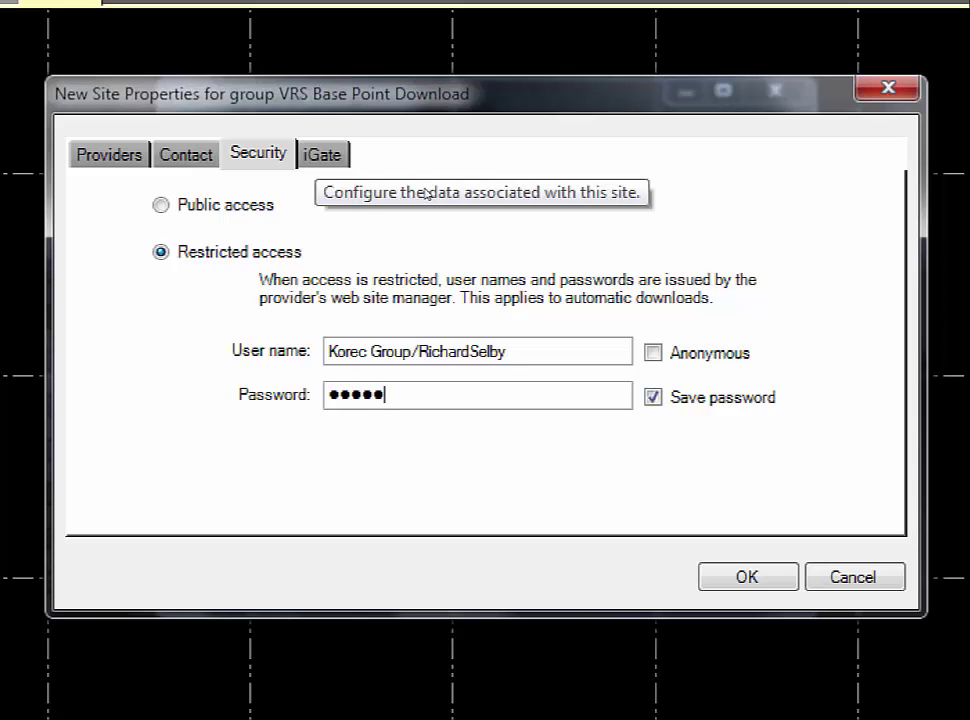
Set the iGate remote port to 2120 and save the VRS Data Server site
key(ctrl+Tab)
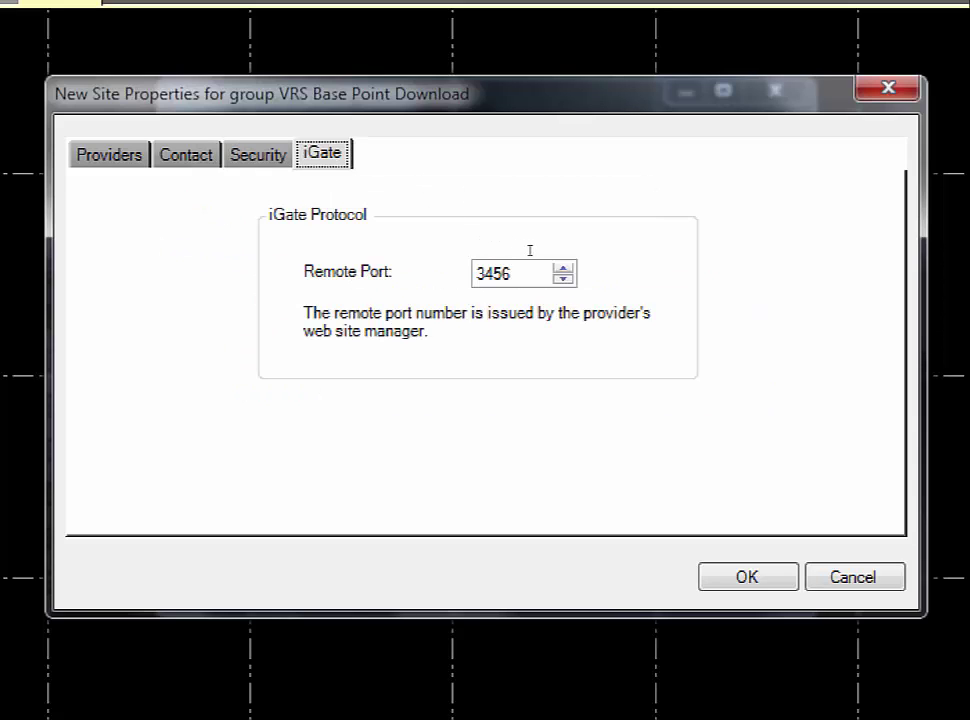
key(Tab)
text(2120)
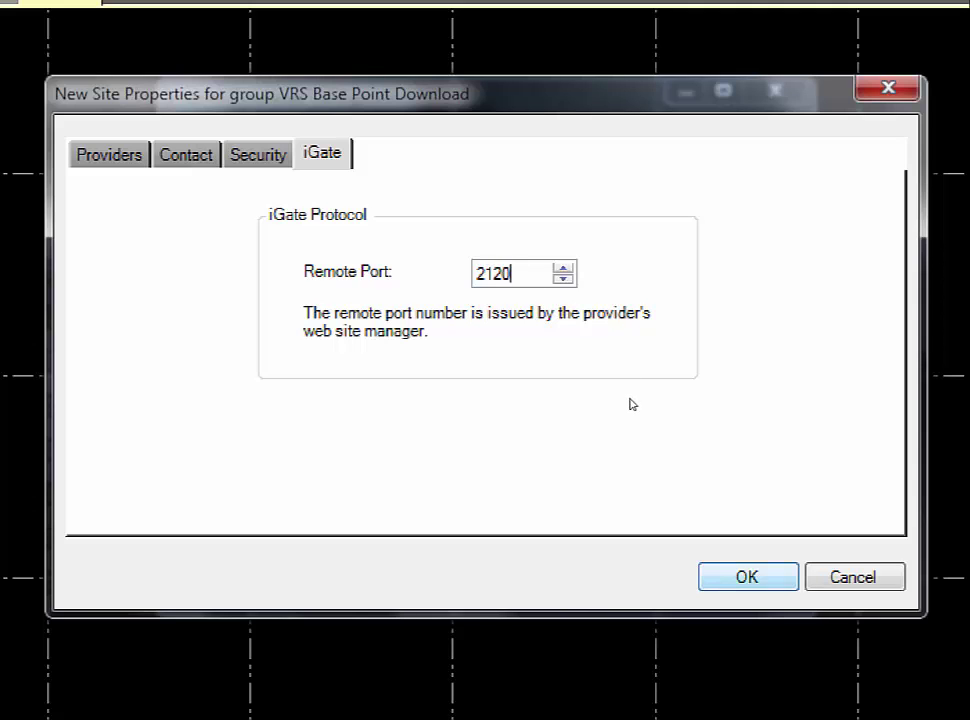
key(Return)
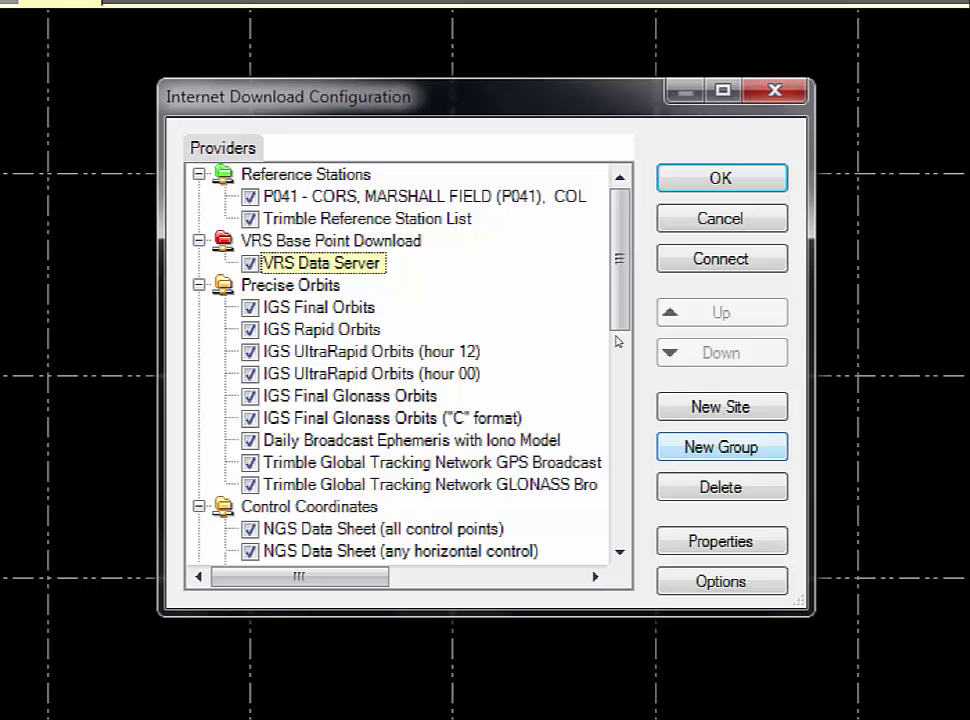
Start a new group from the Internet Download Configuration dialog
key(Return)
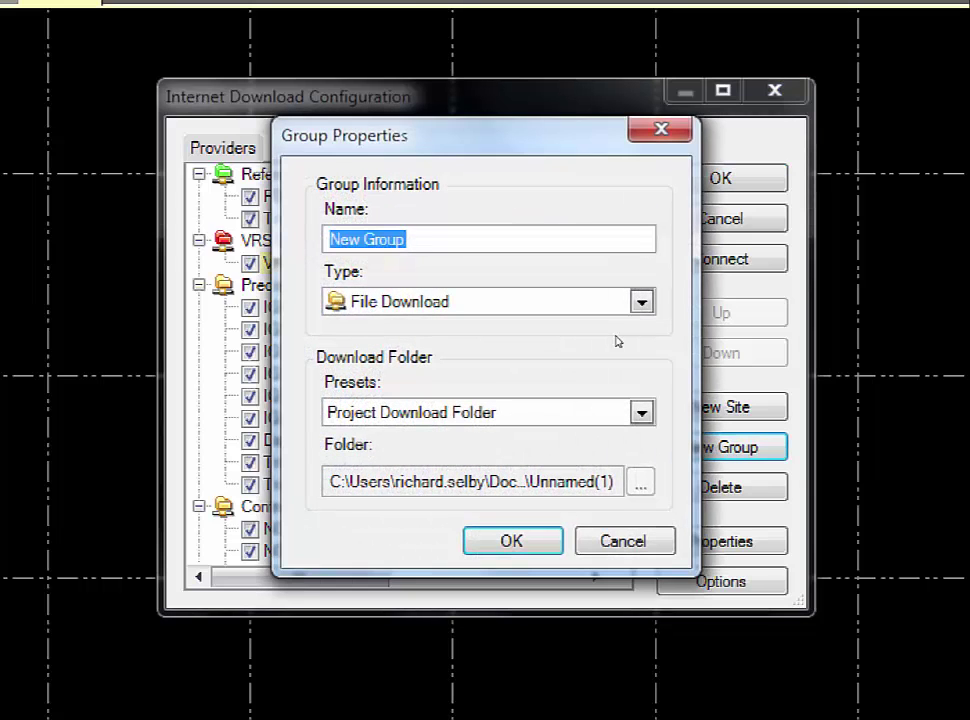
Name the group 'VRS Fixed GNSS Station Download', type Reference Station Download, and create it
text(VS)
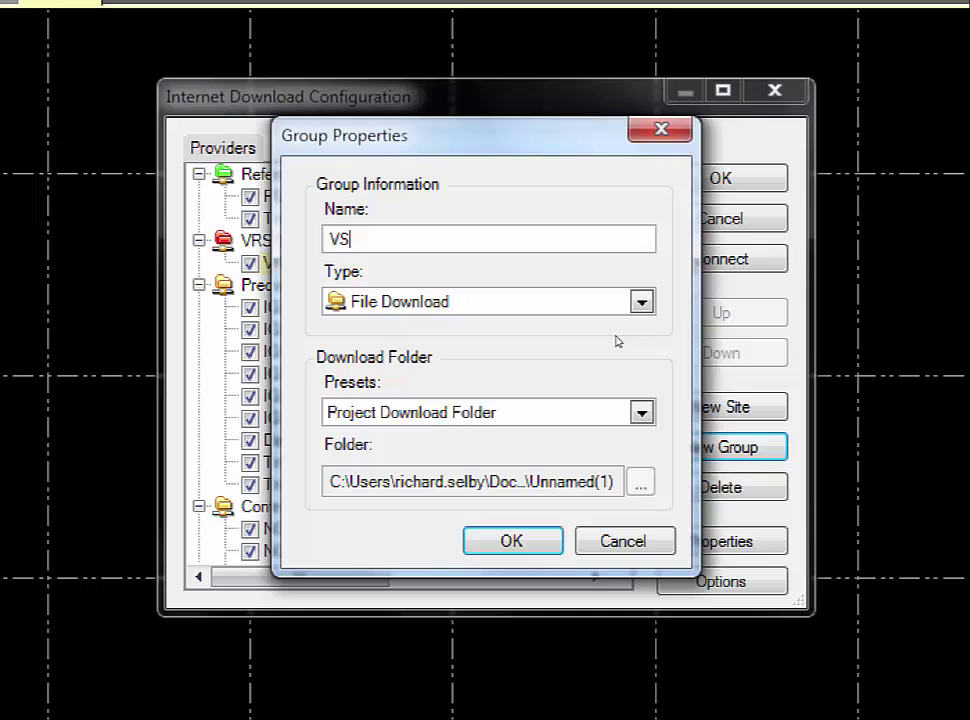
key(BackSpace)
text(RS Fixed GNSS S)
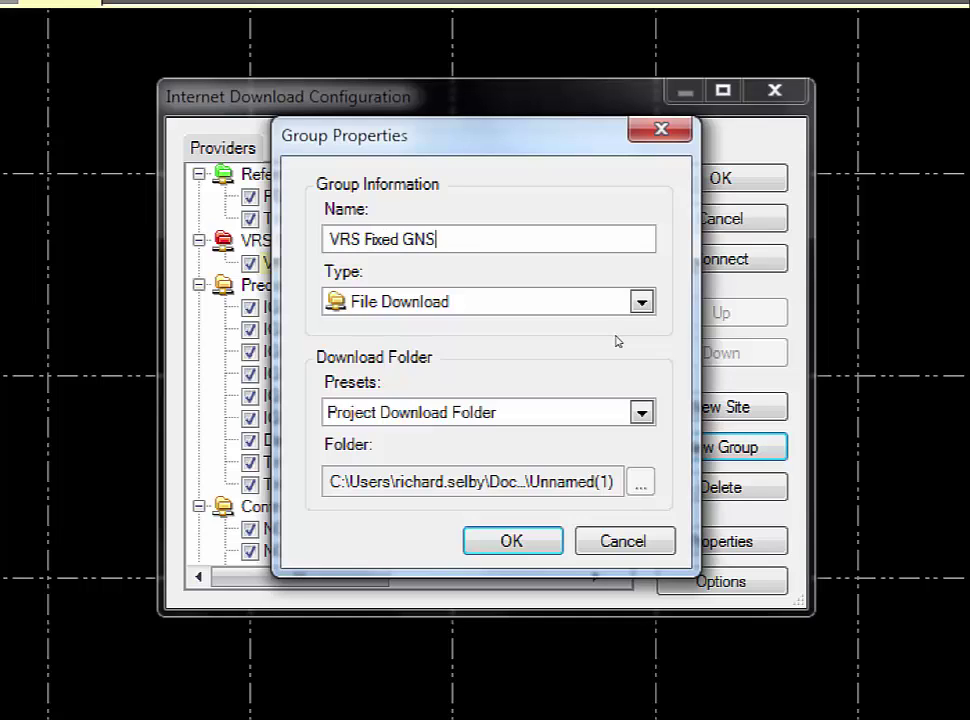
text(tation Download)
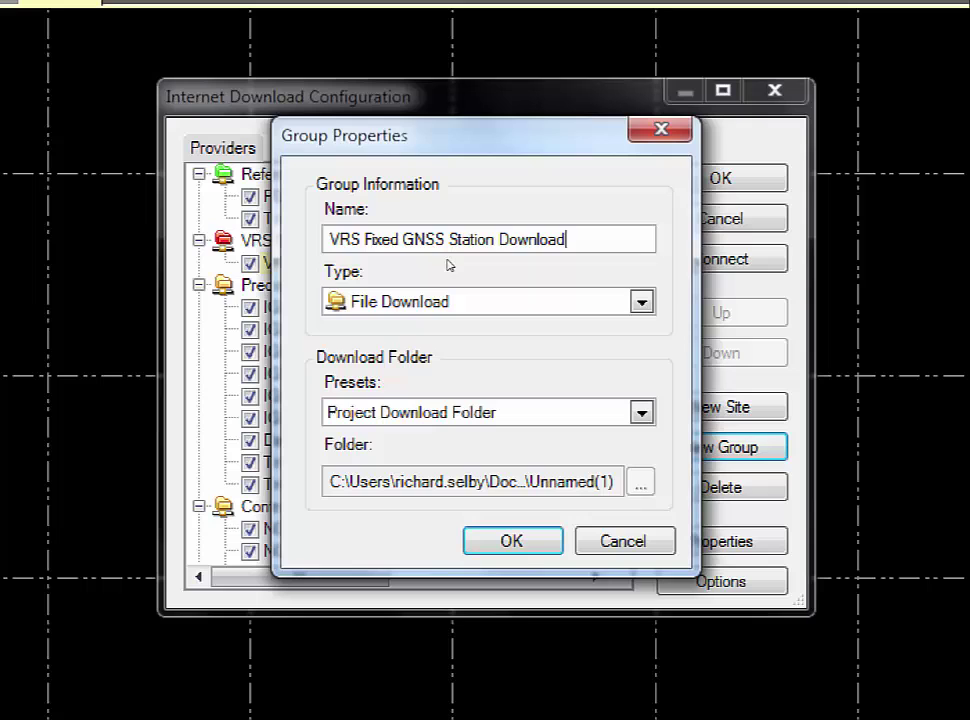
click(451, 299)
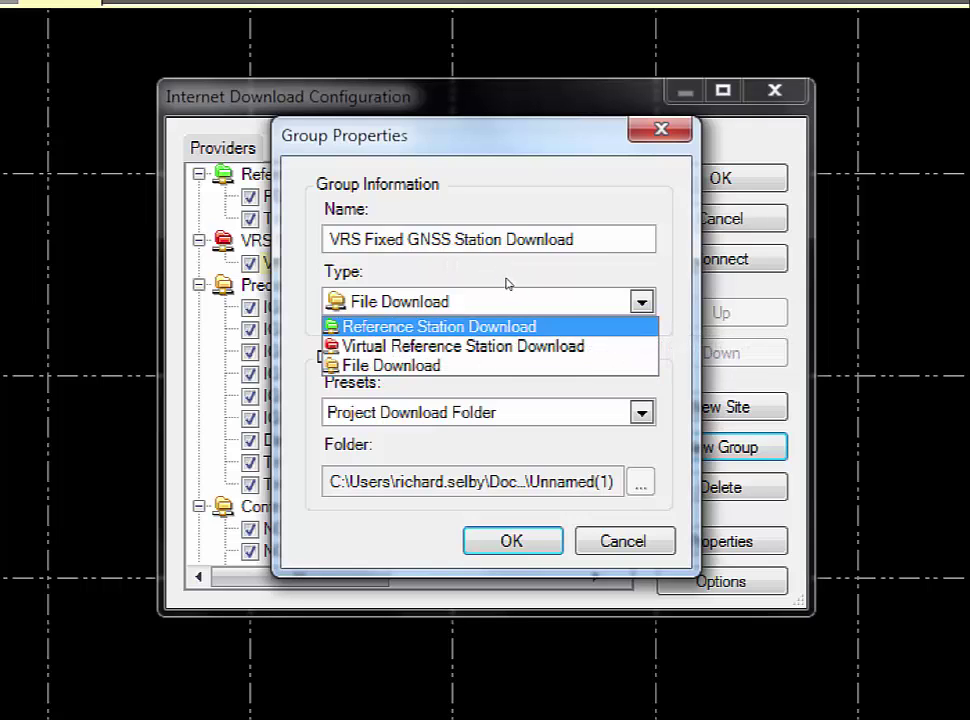
key(Down)
key(Up)
key(Return)
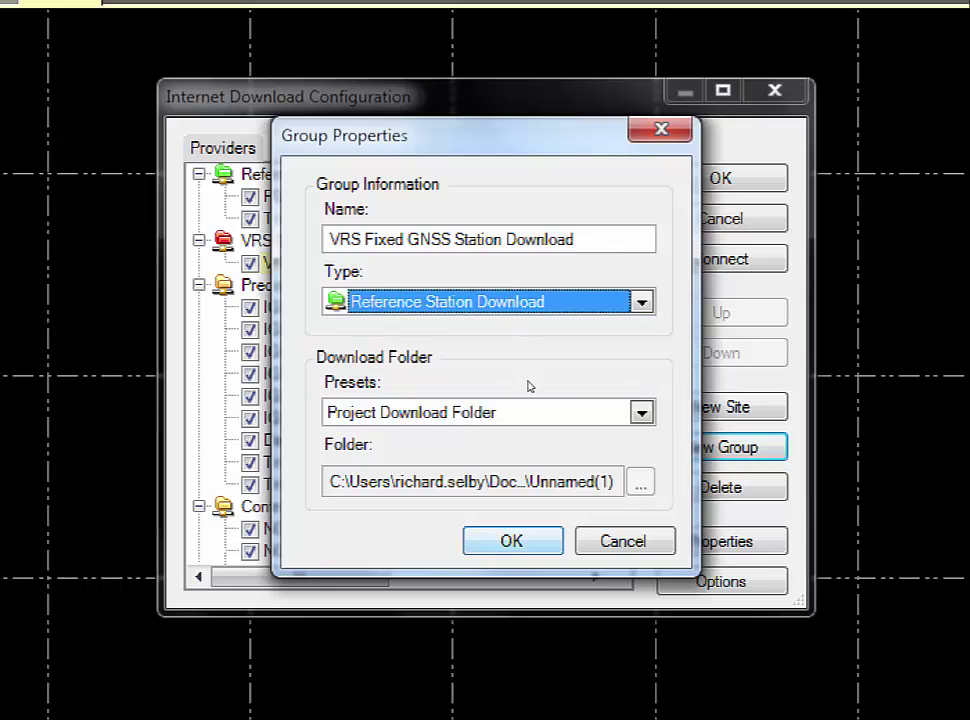
key(Return)
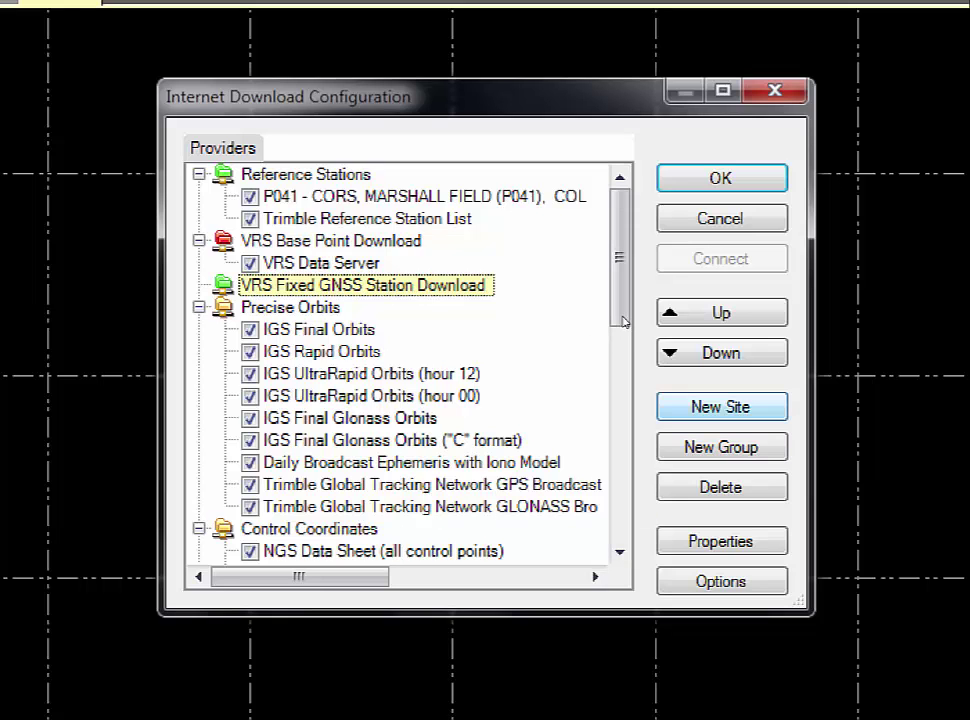
key(alt+n)
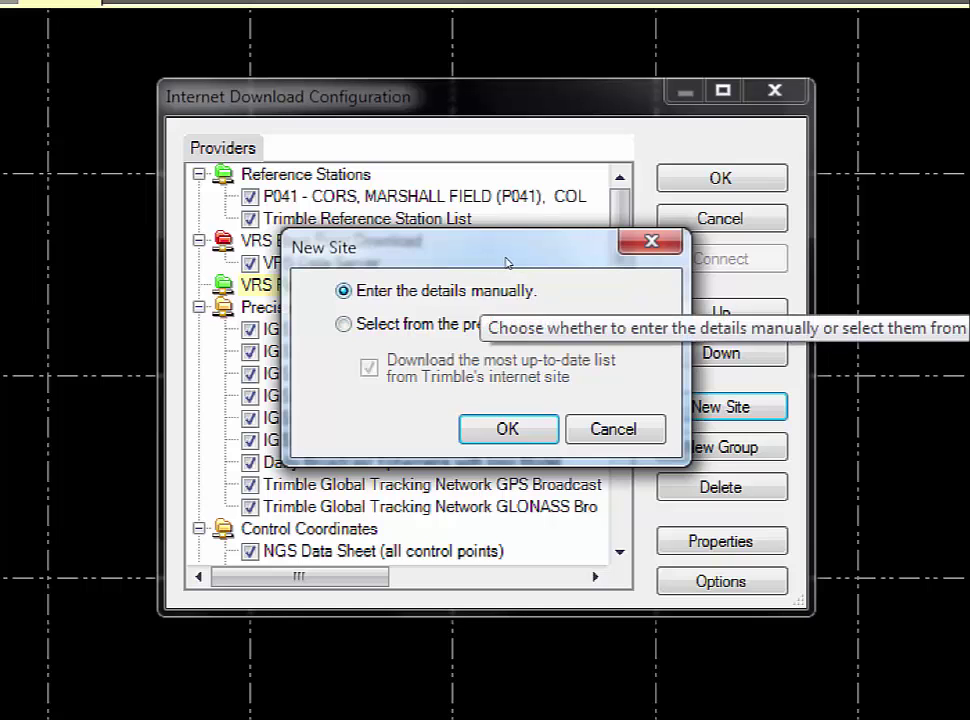
key(Return)
key(Tab)
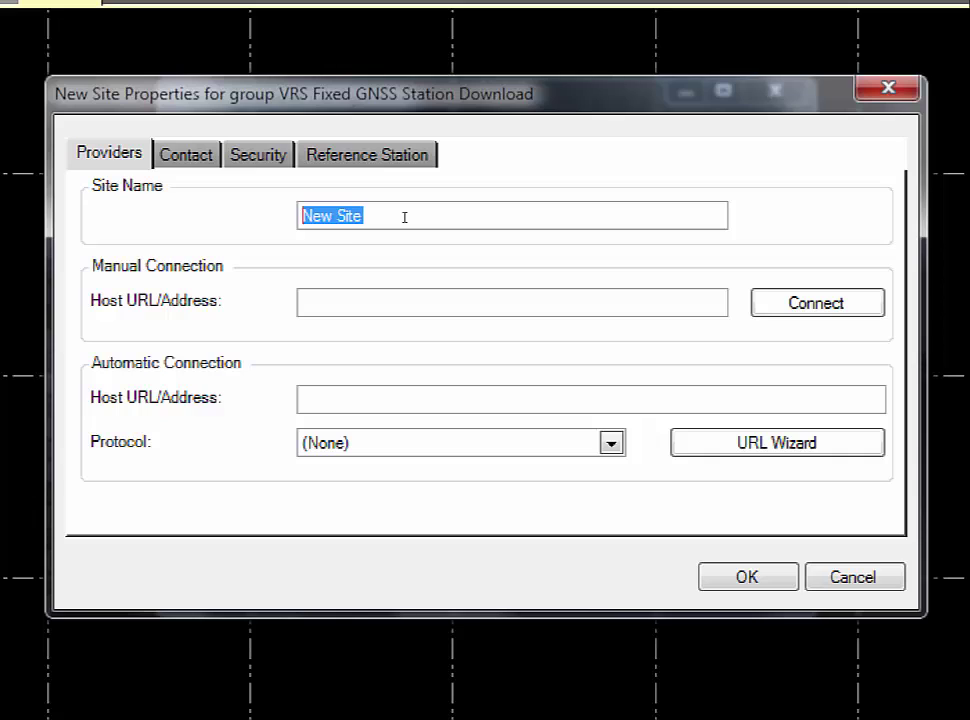
text(VRS)
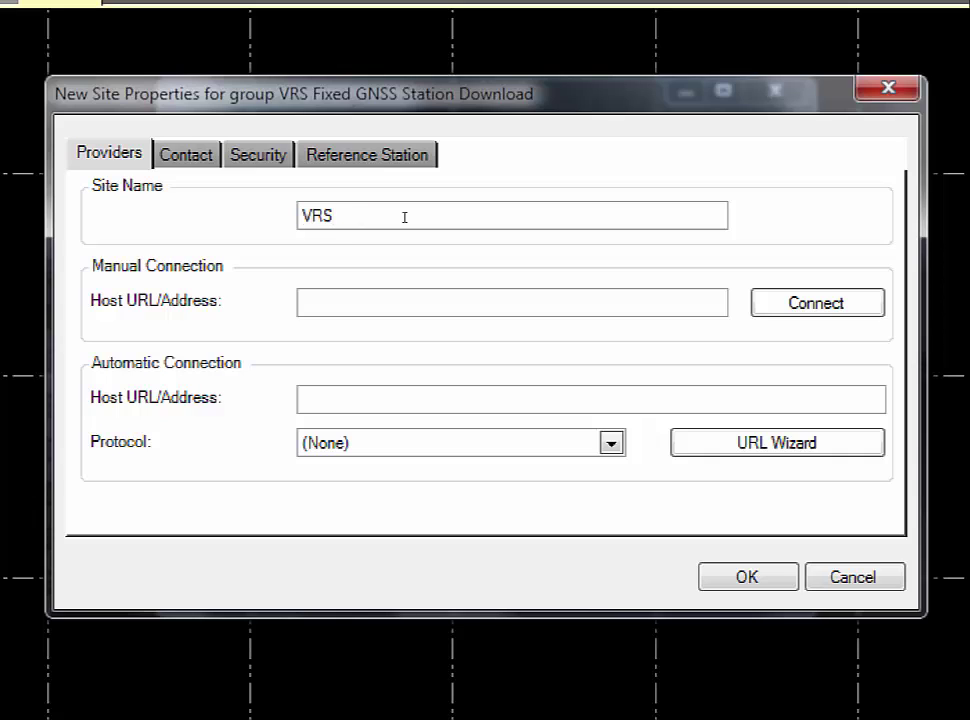
text( Dat)
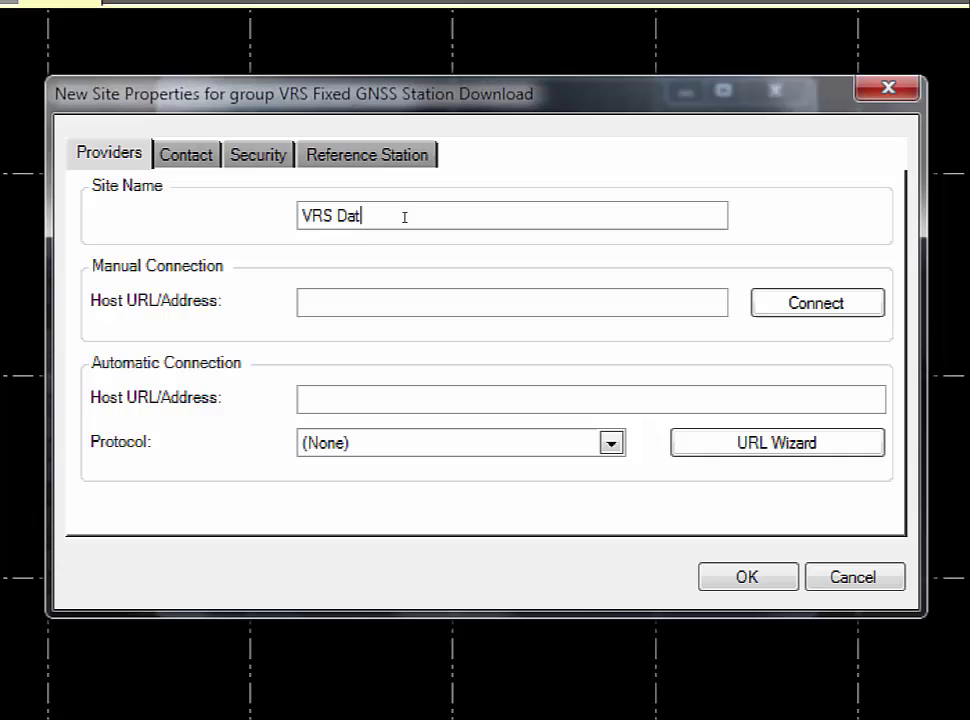
text(a Server)
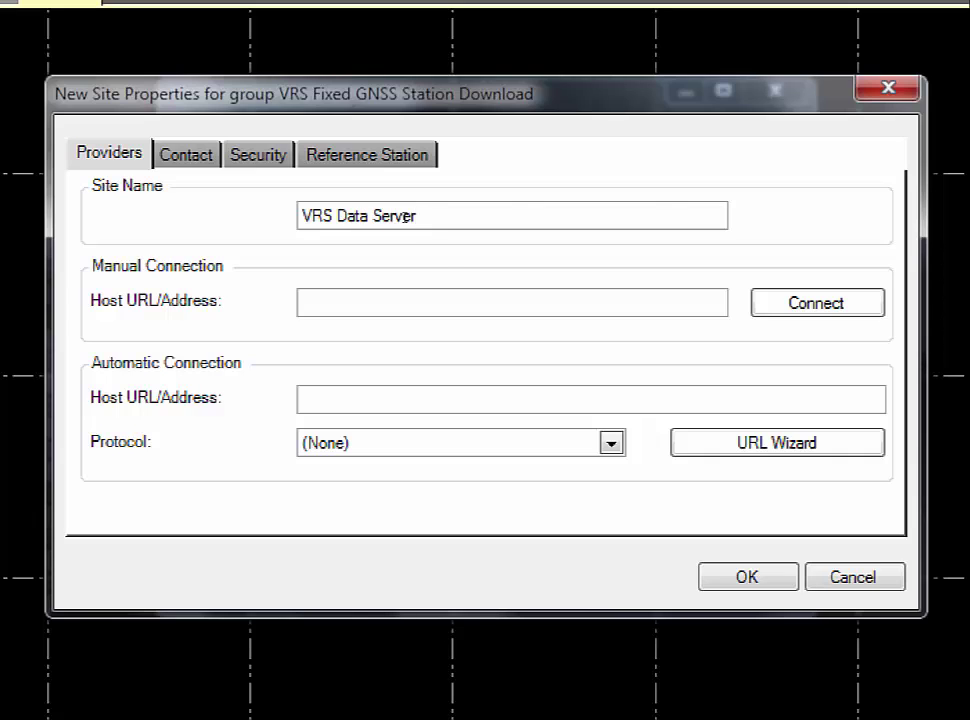
key(Tab)
text(htttp://ww)
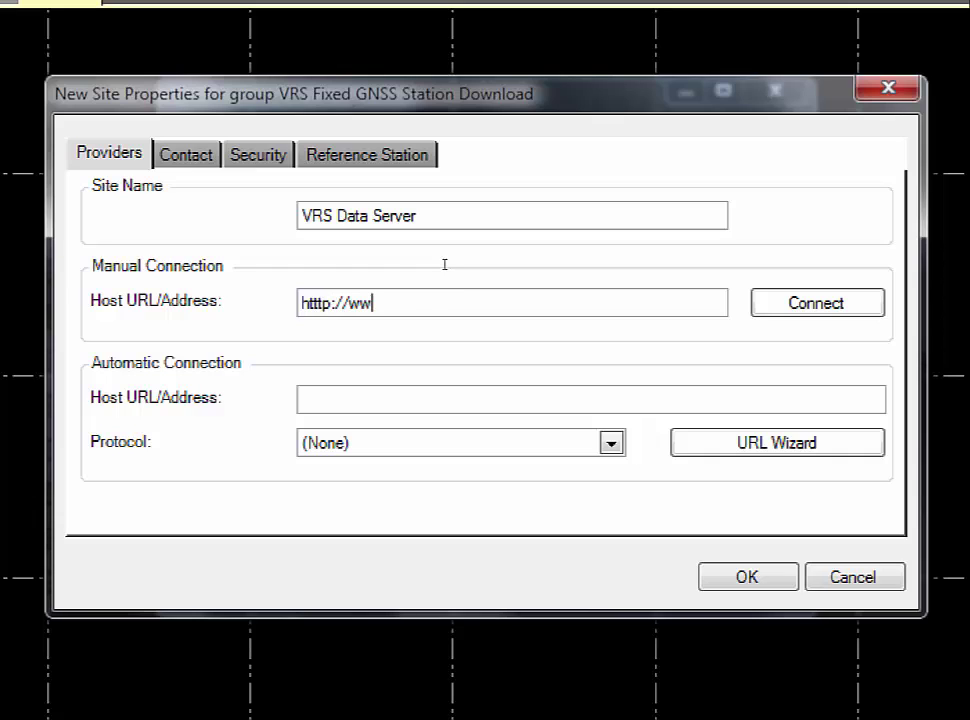
text(w.vrsn)
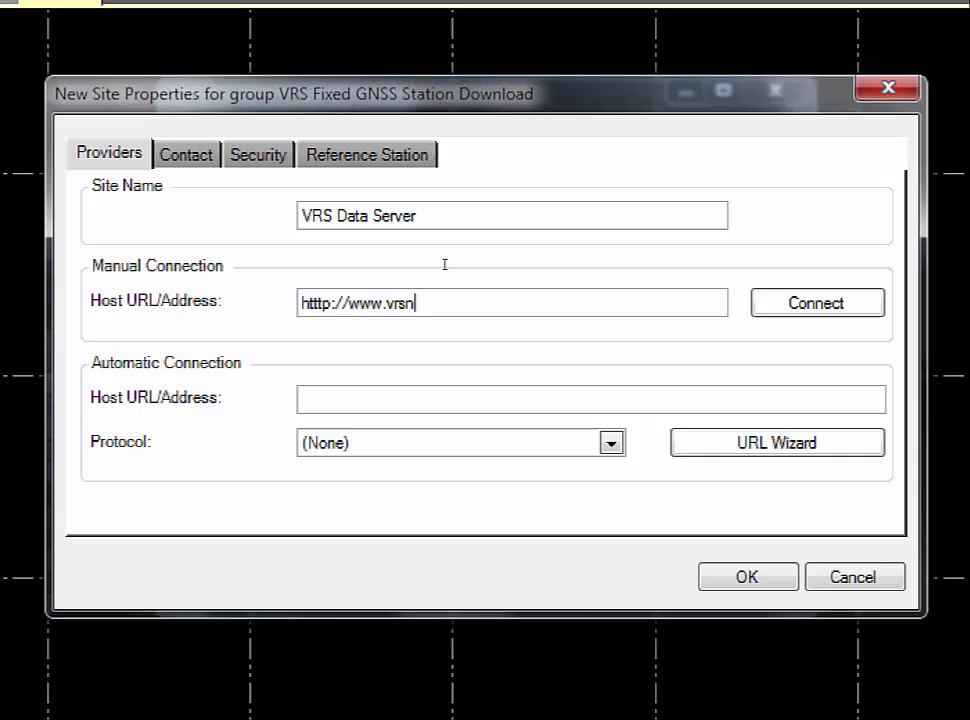
text(ow.de)
Copy the manual host address into the automatic host address field
key(shift+Left)
key(shift+Left)
key(shift+Home)
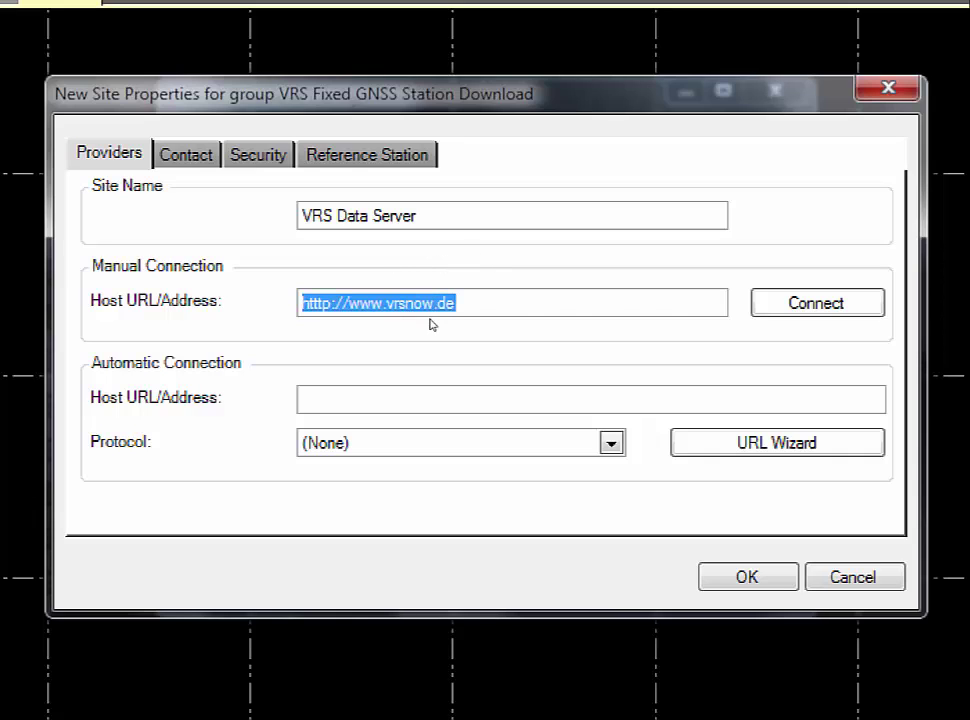
key(ctrl+c)
key(Tab)
key(Tab)
key(ctrl+v)
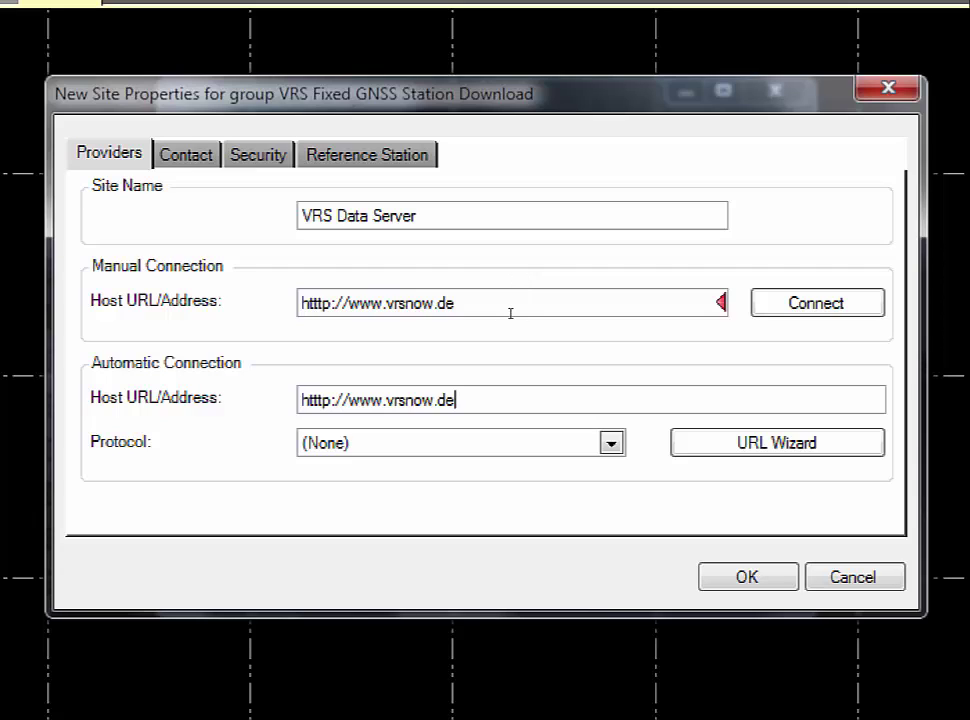
key(shift+Tab)
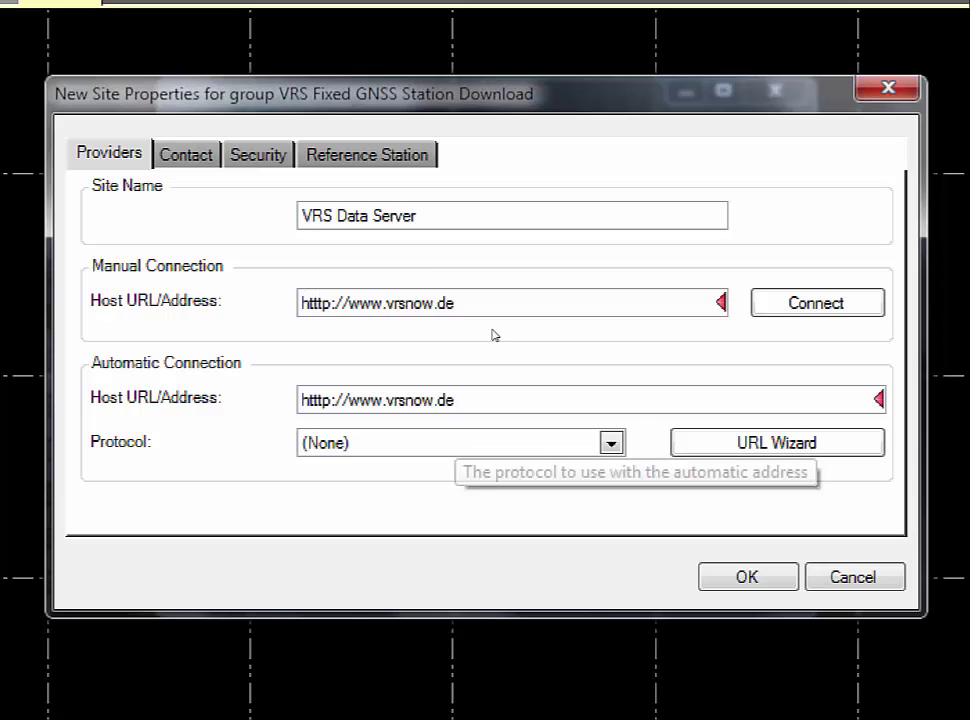
key(BackSpace)
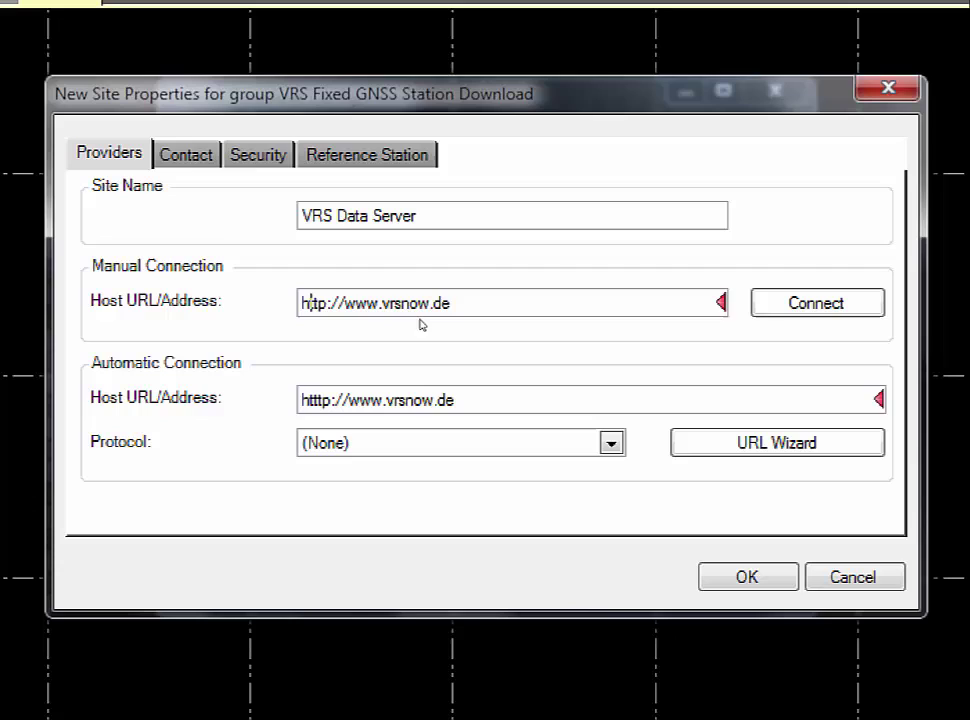
key(Tab)
key(BackSpace)
key(End)
text(:2120)
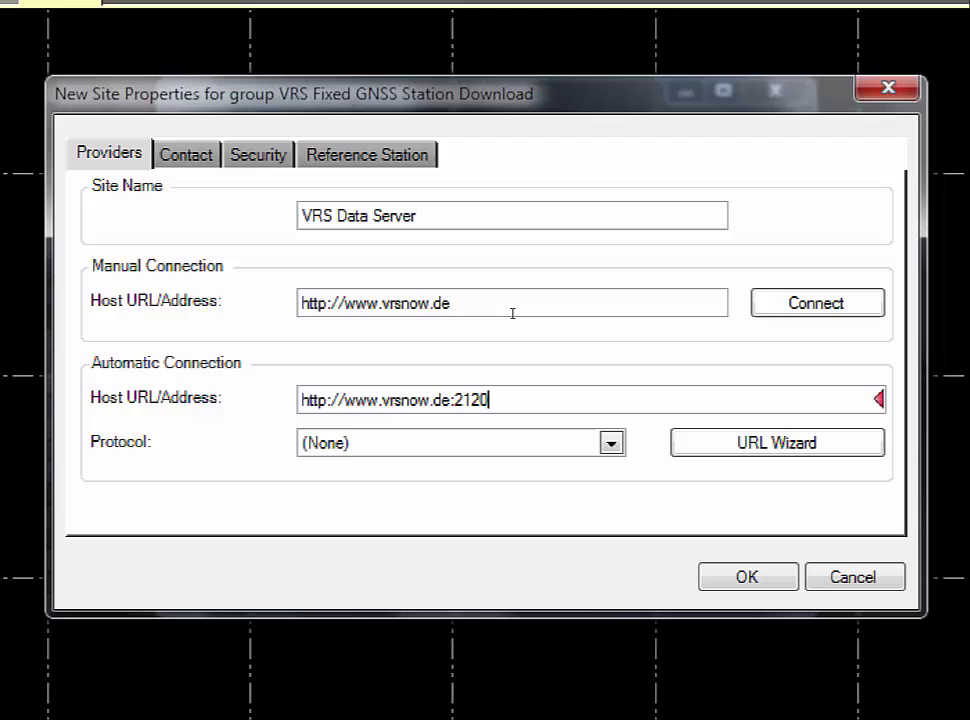
Set the connection protocol to iGate (Reference Station Download)
click(526, 443)
key(Return)
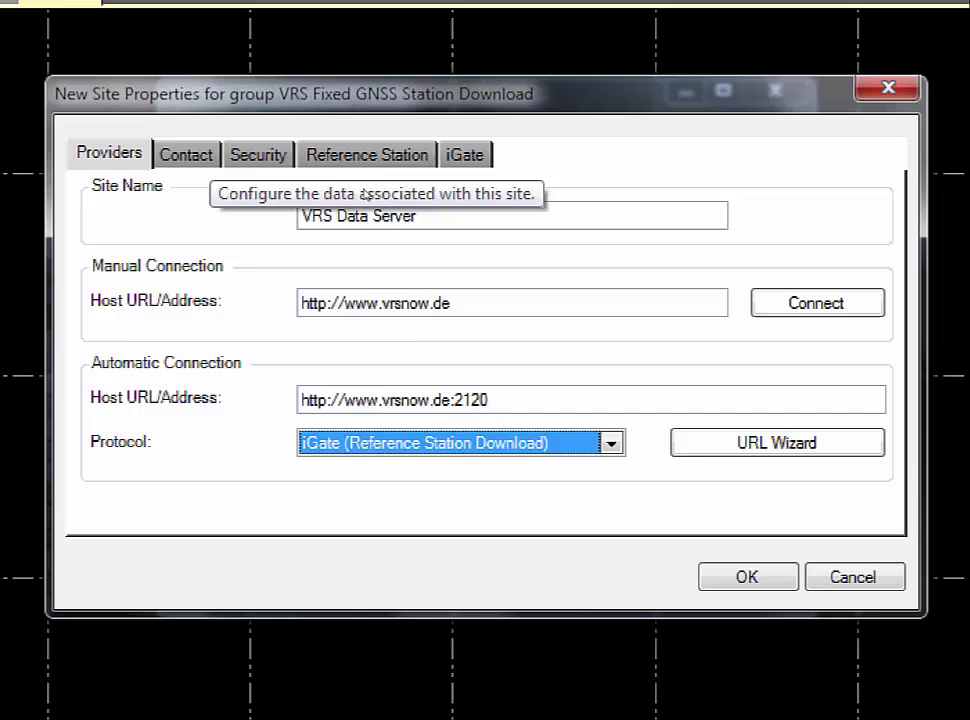
key(ctrl+Tab)
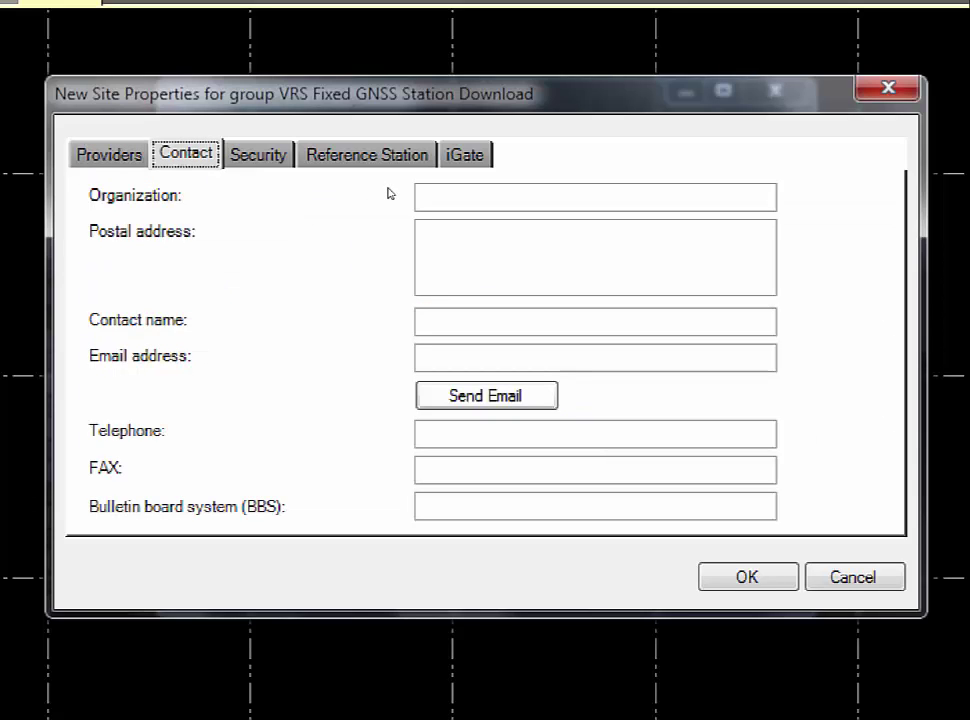
Switch Security to Restricted access and enter the provider's user name and password
key(ctrl+Tab)
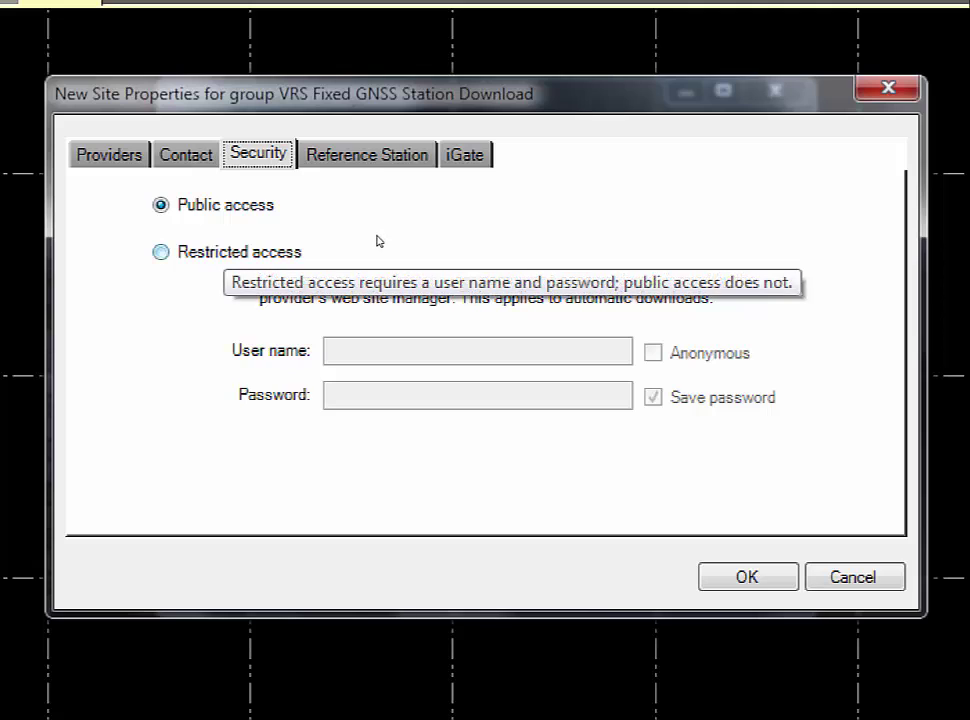
key(Tab)
key(Down)
key(Tab)
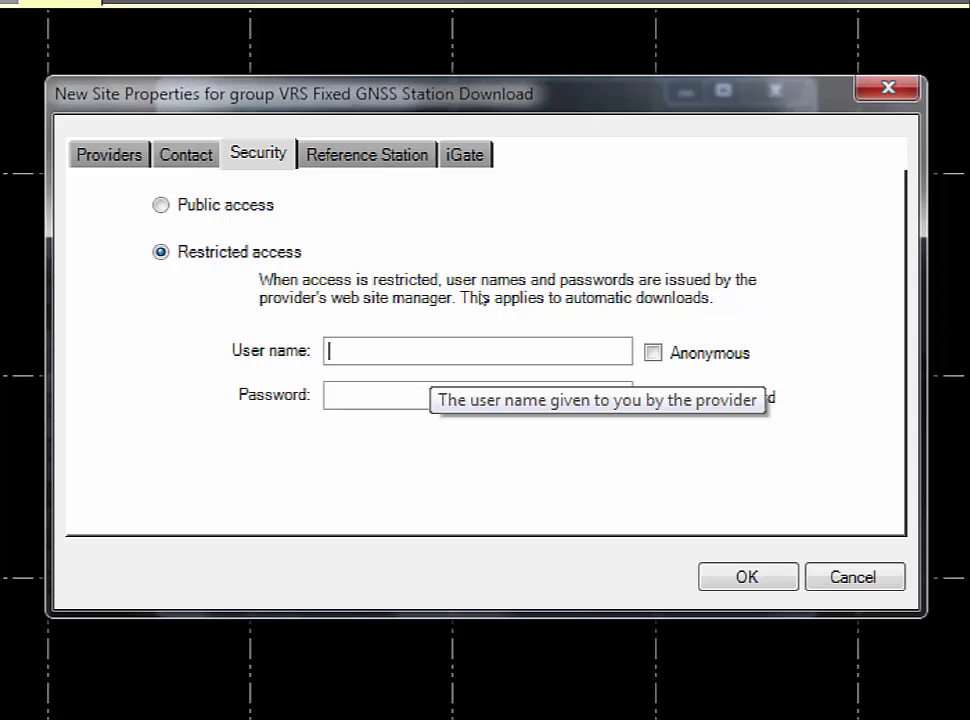
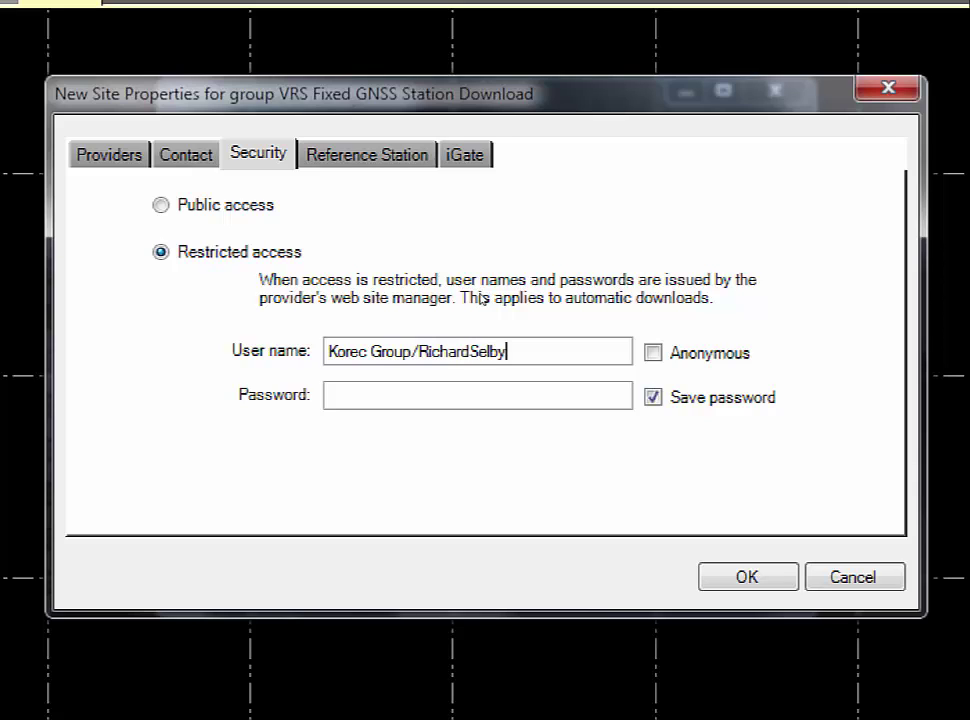
key(Tab)
text(••••)
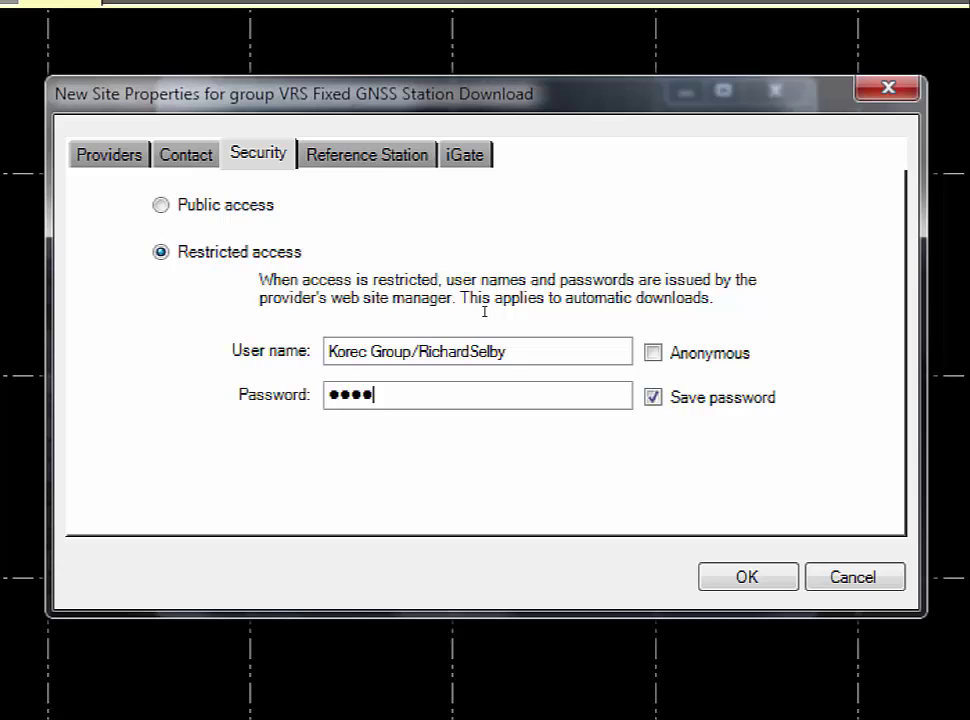
text(•)
key(ctrl+Tab)
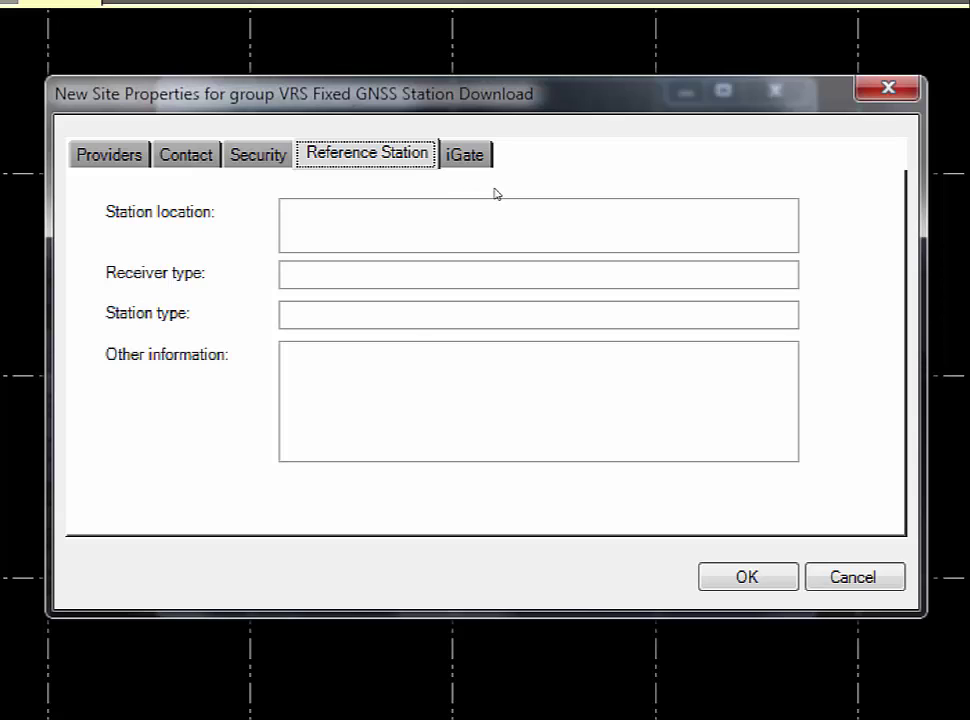
Replace iGate Remote Port 3456 with 2120 and save the VRS Data Server site
key(ctrl+Tab)
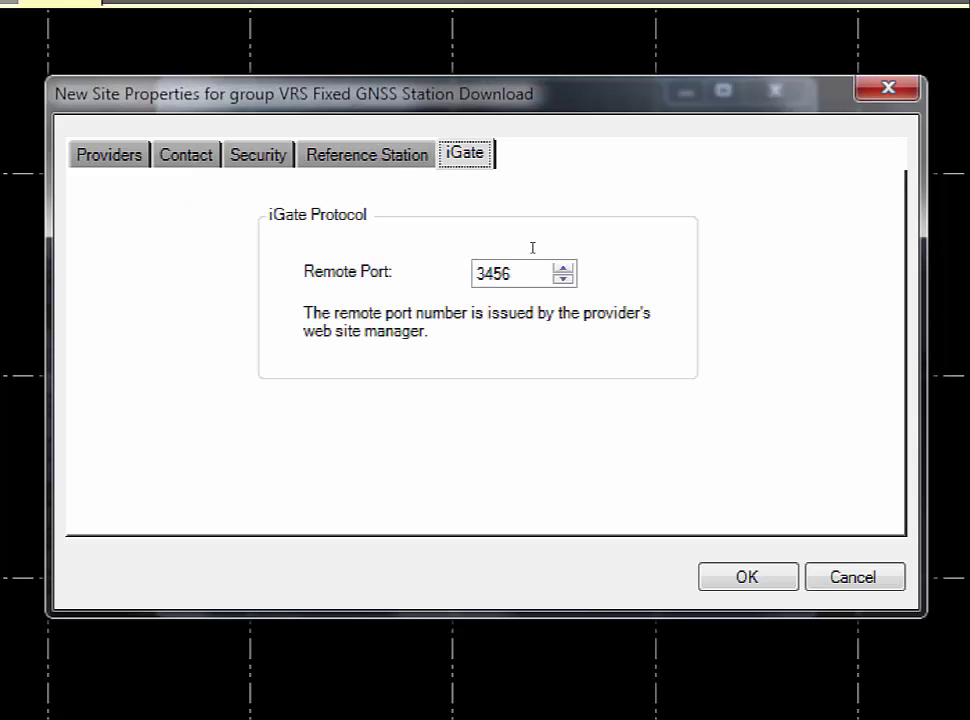
key(Tab)
text(2120)
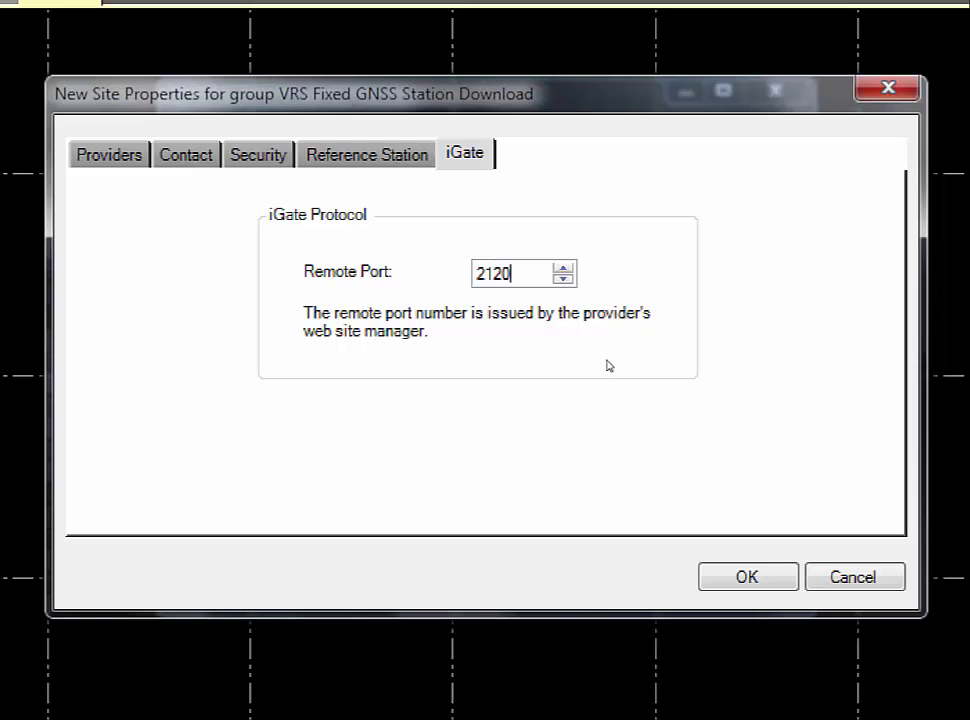
key(Return)
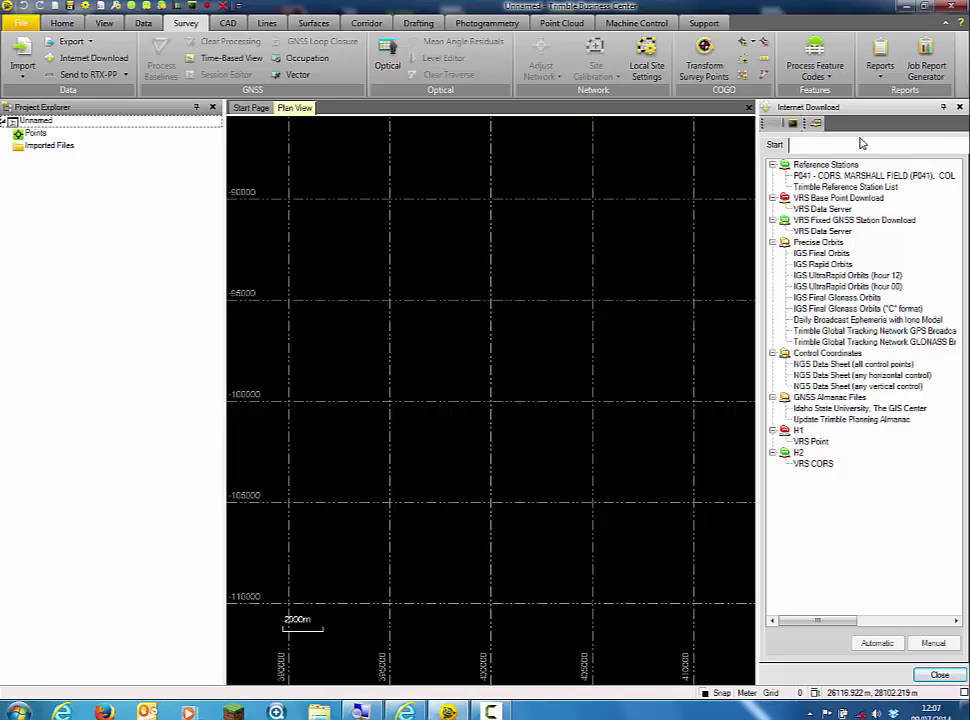
Close the Internet Download panel so the plan view fills the window
click(959, 107)
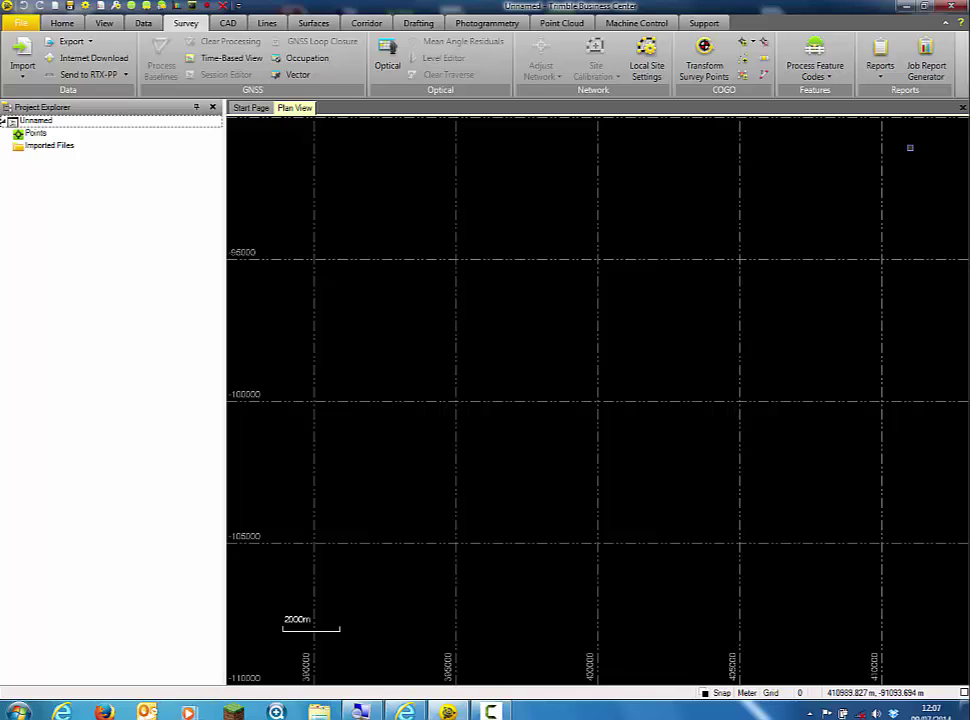